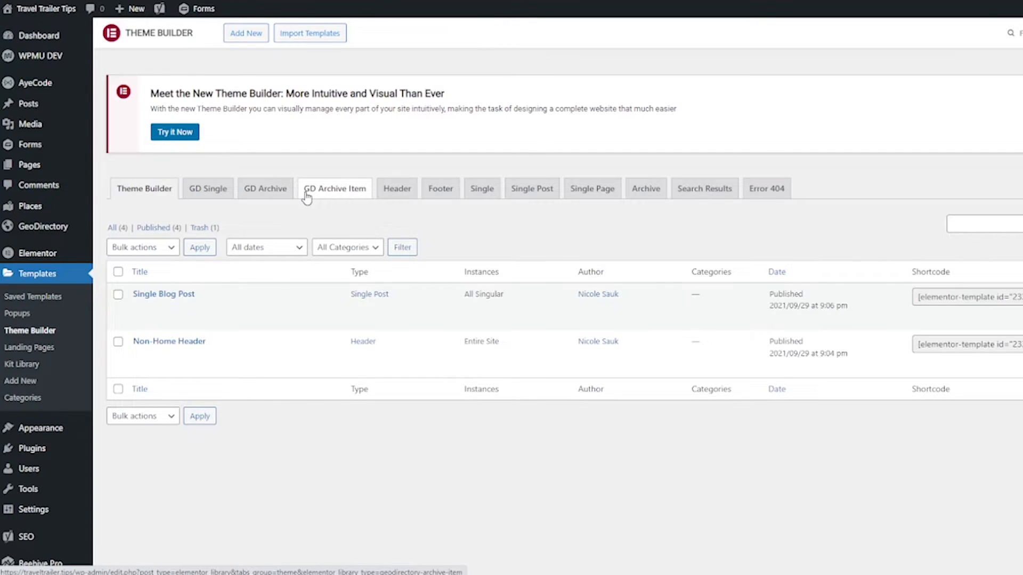
# Create a GD Single template in the new Theme Builder and insert the previewed Directory Single block from the library
pyautogui.click(171, 132)
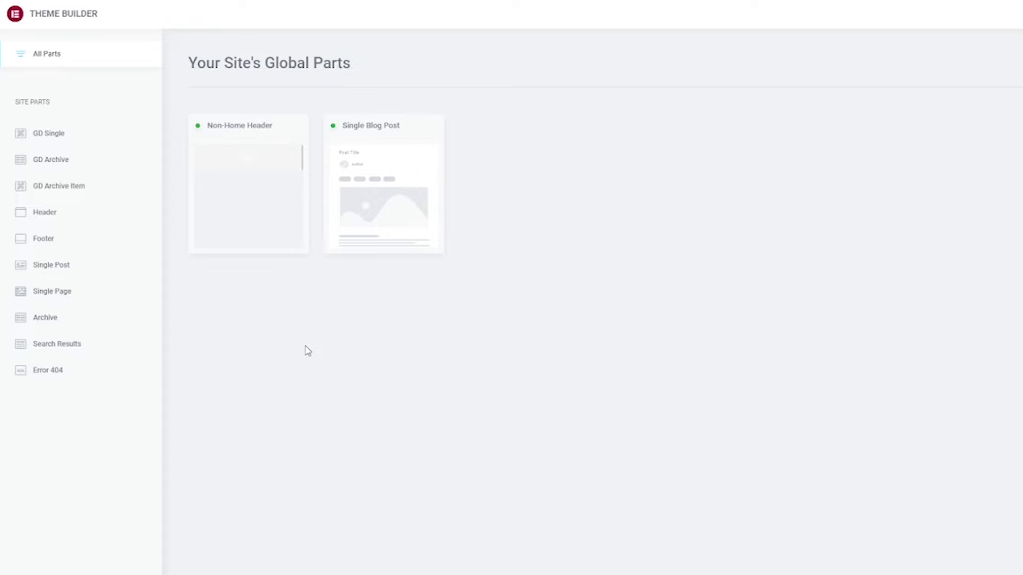
pyautogui.click(51, 134)
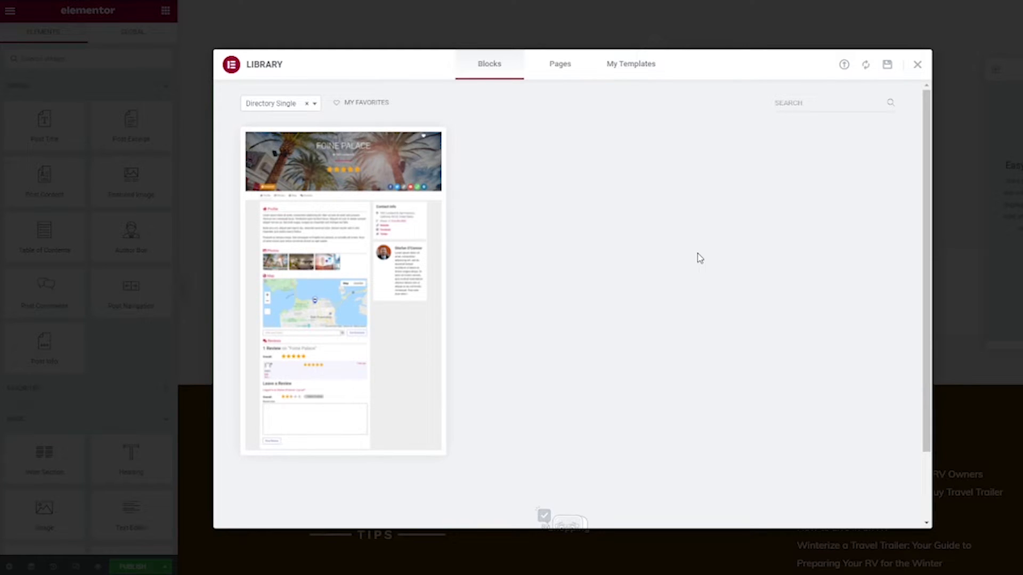
pyautogui.click(343, 290)
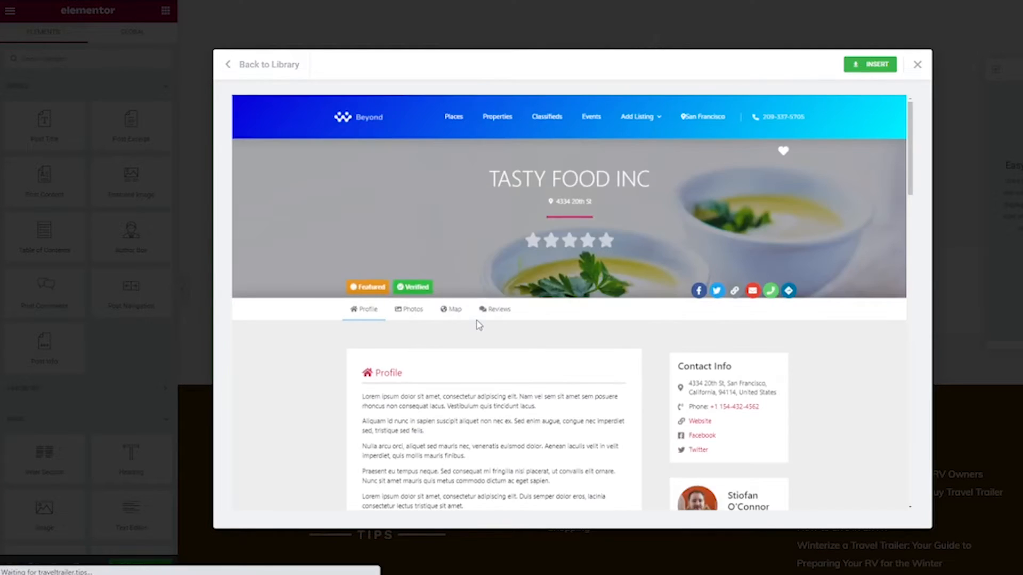
pyautogui.click(245, 59)
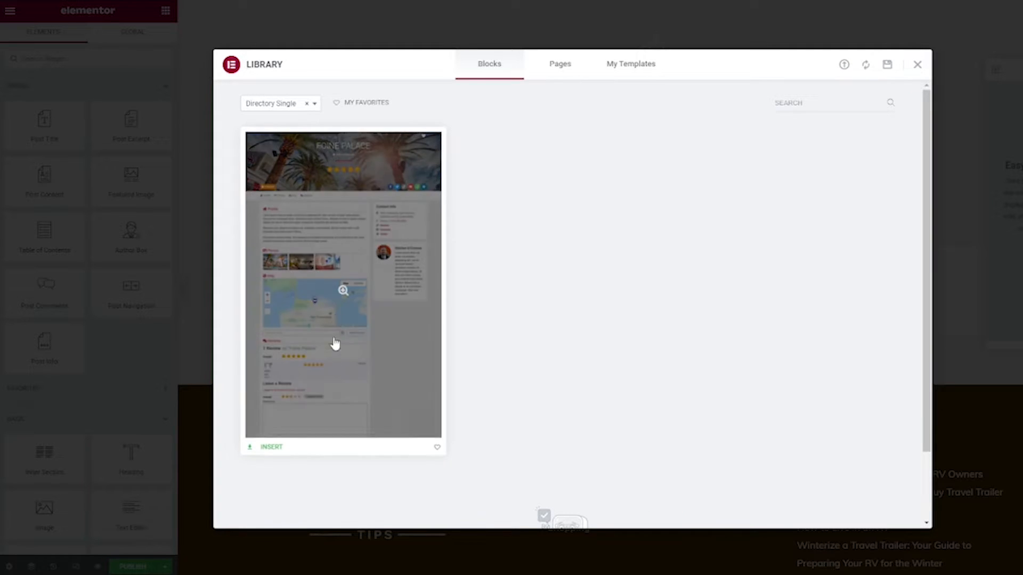
pyautogui.click(270, 448)
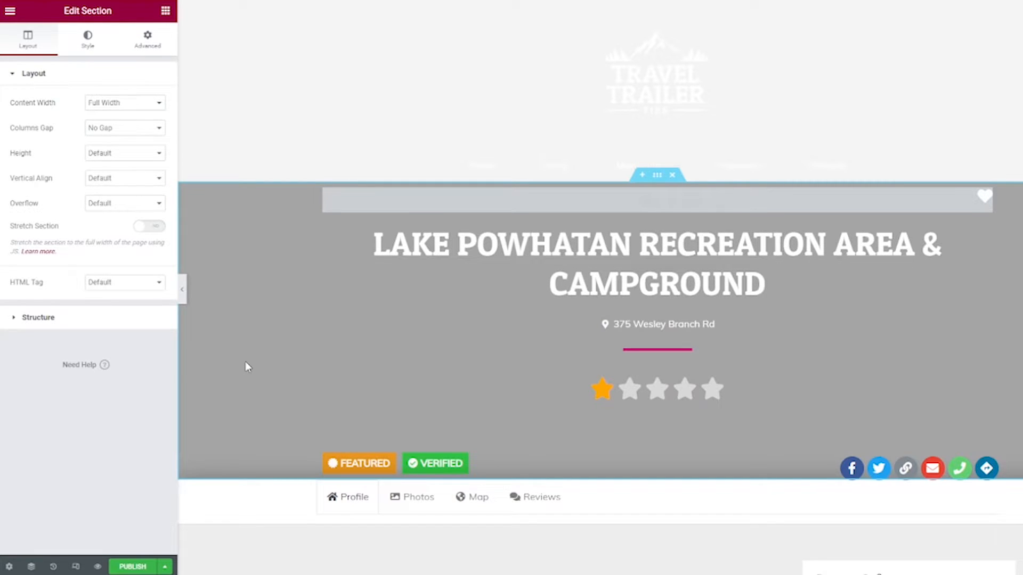
# Restyle the star rating under the listing title with marked color #02F404, size 41 and spacing 7
pyautogui.scroll(-3, 245, 363)
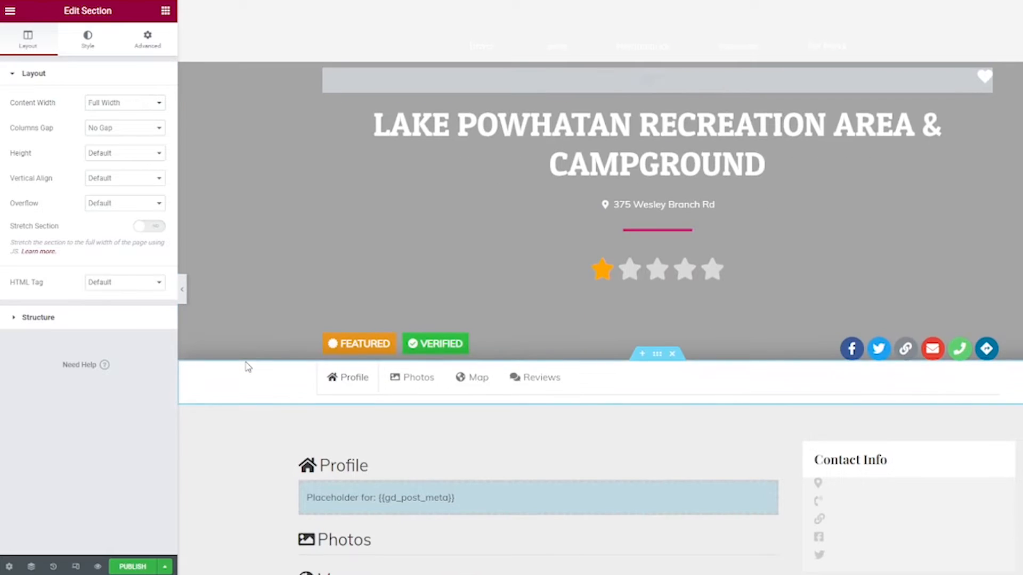
pyautogui.scroll(-1, 248, 367)
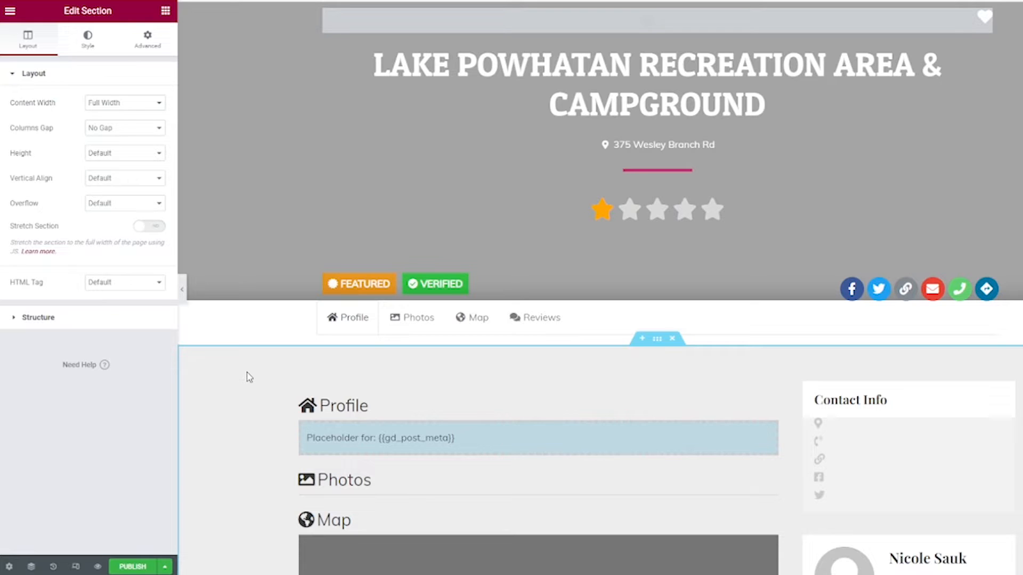
pyautogui.click(730, 204)
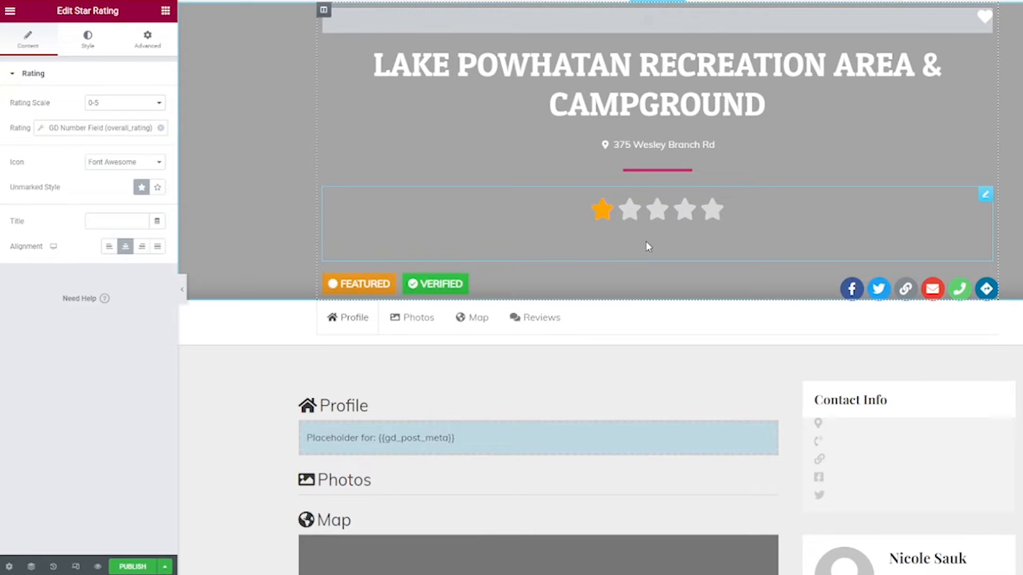
pyautogui.scroll(1, 646, 244)
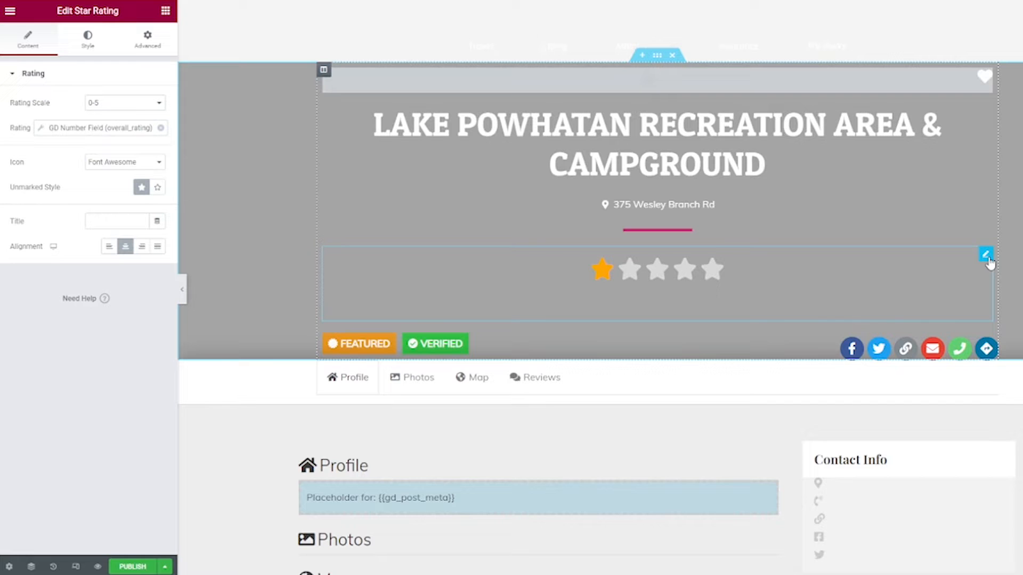
pyautogui.click(94, 49)
pyautogui.click(157, 187)
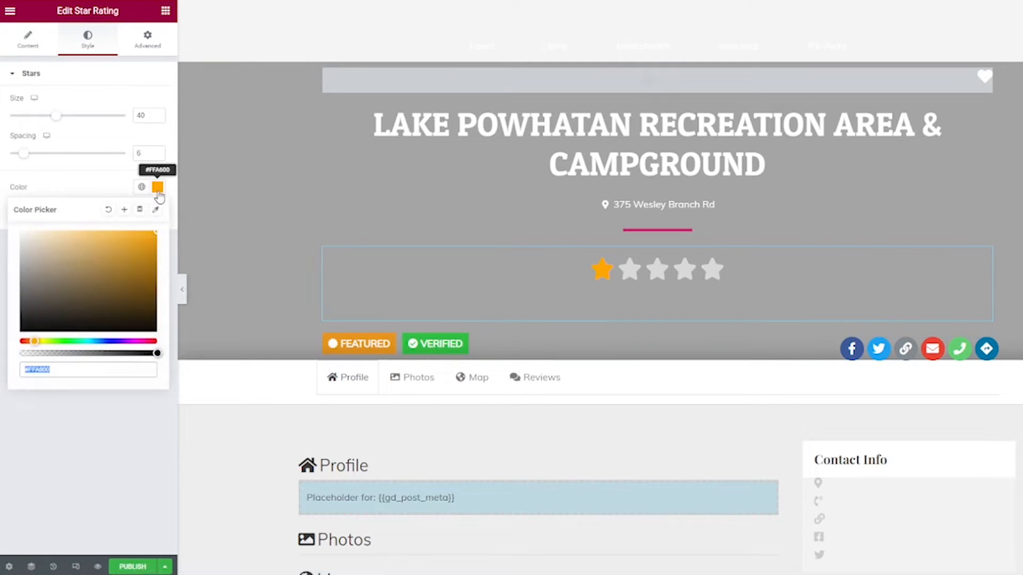
pyautogui.moveTo(109, 265); pyautogui.dragTo(138, 236)
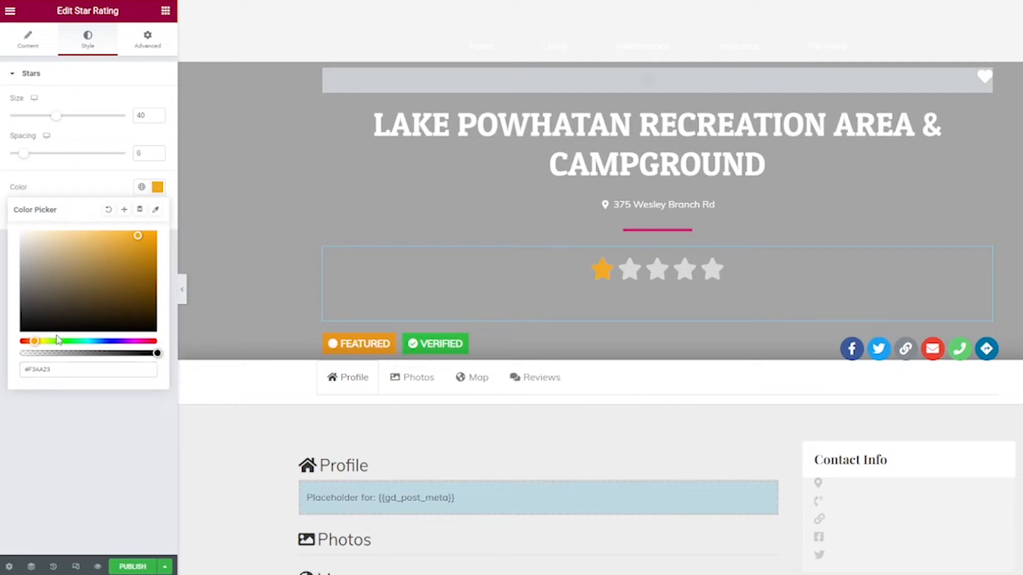
pyautogui.moveTo(59, 340); pyautogui.dragTo(65, 341)
pyautogui.moveTo(137, 238); pyautogui.dragTo(155, 235)
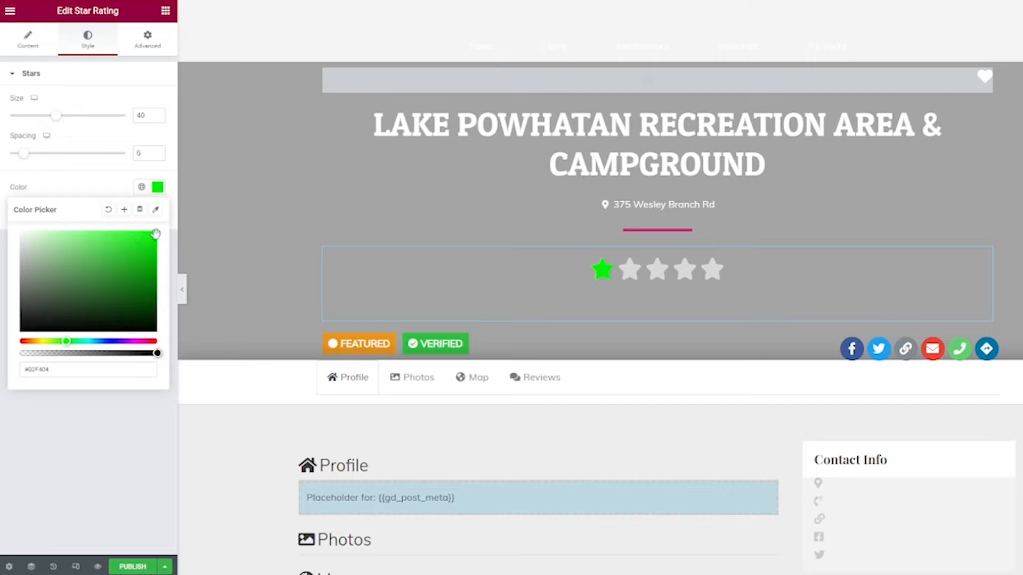
pyautogui.click(99, 434)
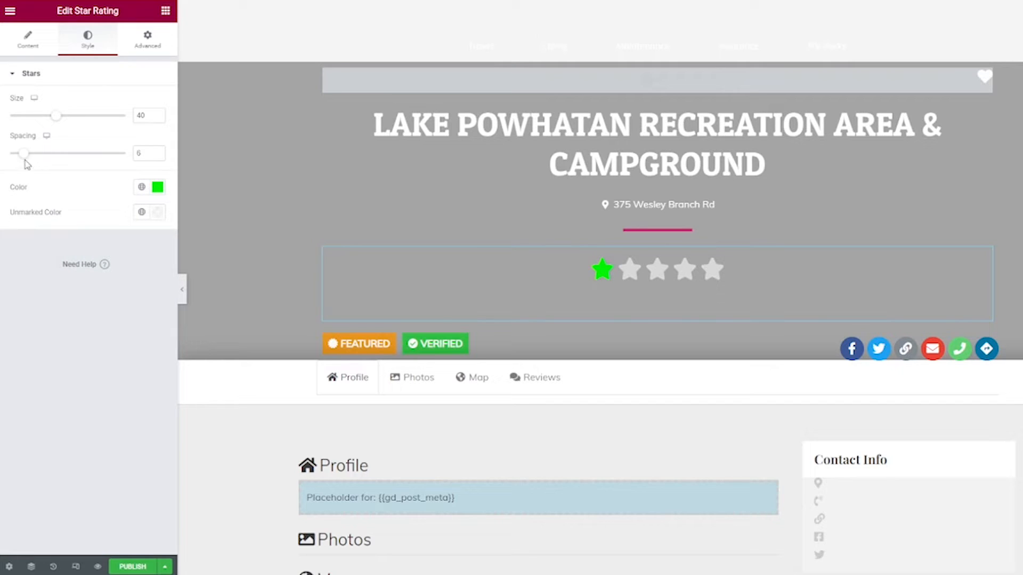
pyautogui.moveTo(26, 163)
pyautogui.mouseDown()
pyautogui.moveTo(39, 160)
pyautogui.moveTo(25, 157)
pyautogui.mouseUp()
pyautogui.moveTo(53, 118); pyautogui.dragTo(57, 118)
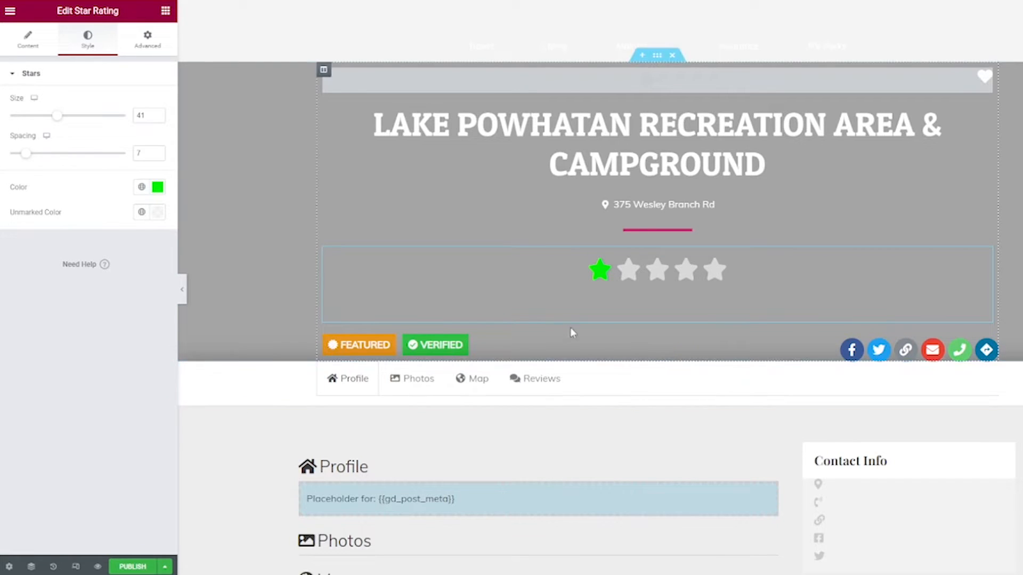
# Try out a one-column section with an Image widget above the Profile tabs section, and delete that section again
pyautogui.click(642, 355)
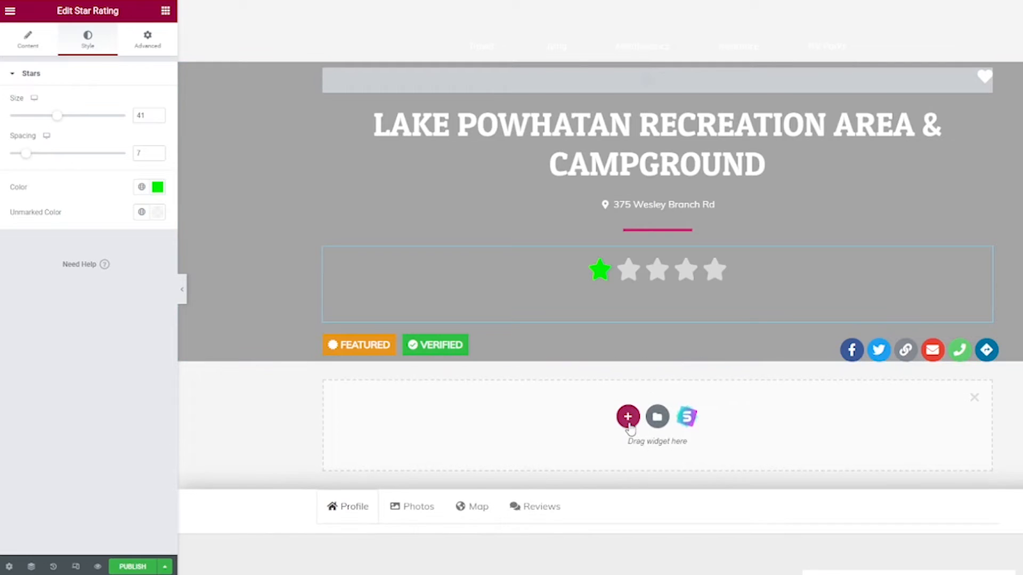
pyautogui.click(627, 417)
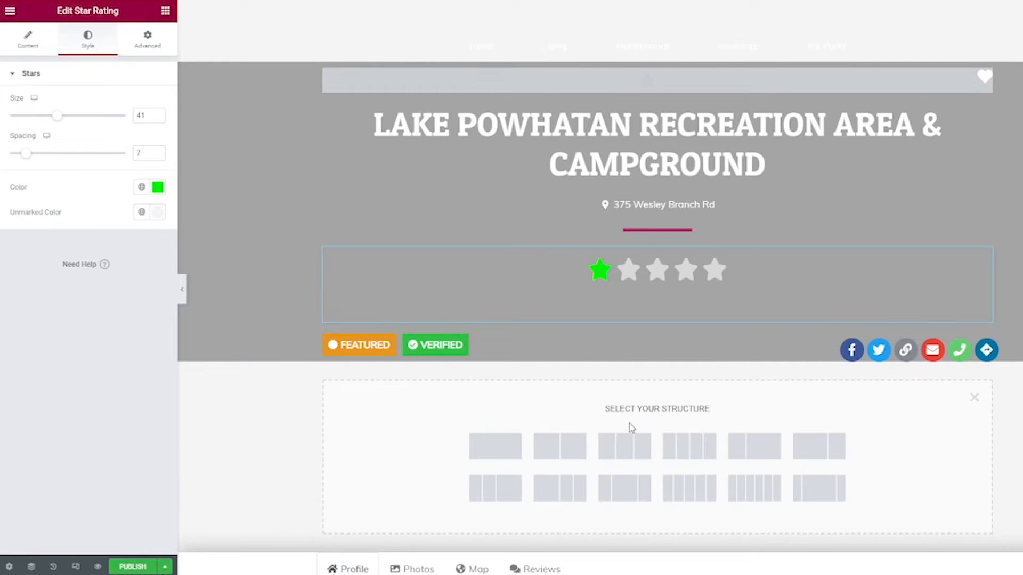
pyautogui.click(512, 447)
pyautogui.click(165, 11)
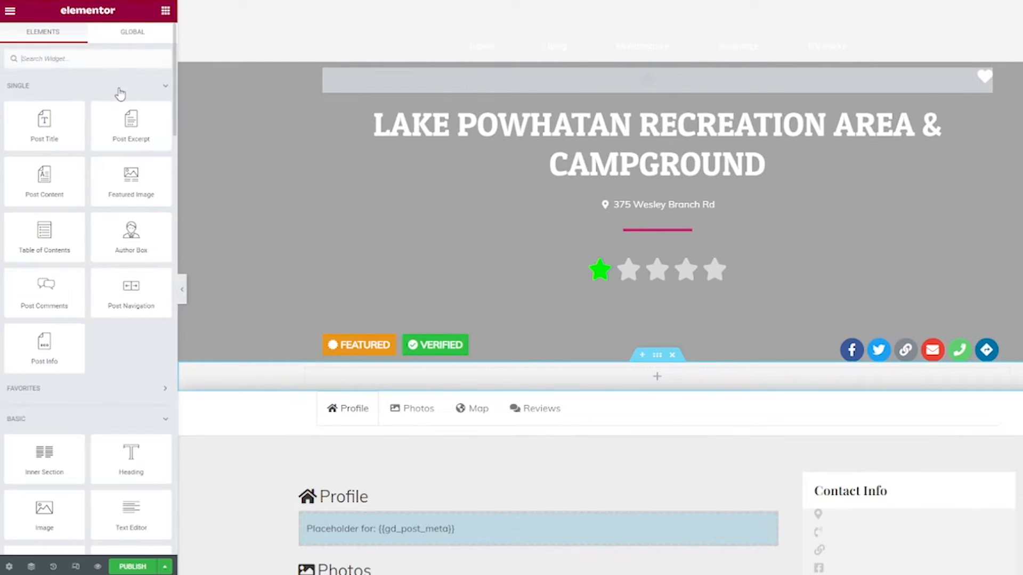
pyautogui.scroll(-1, 114, 421)
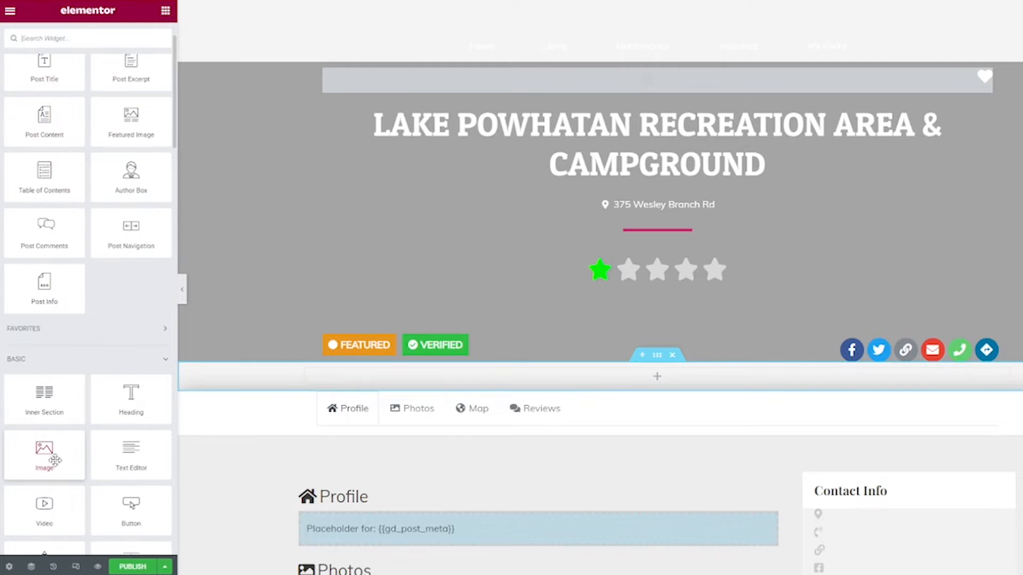
pyautogui.moveTo(45, 457); pyautogui.dragTo(488, 385)
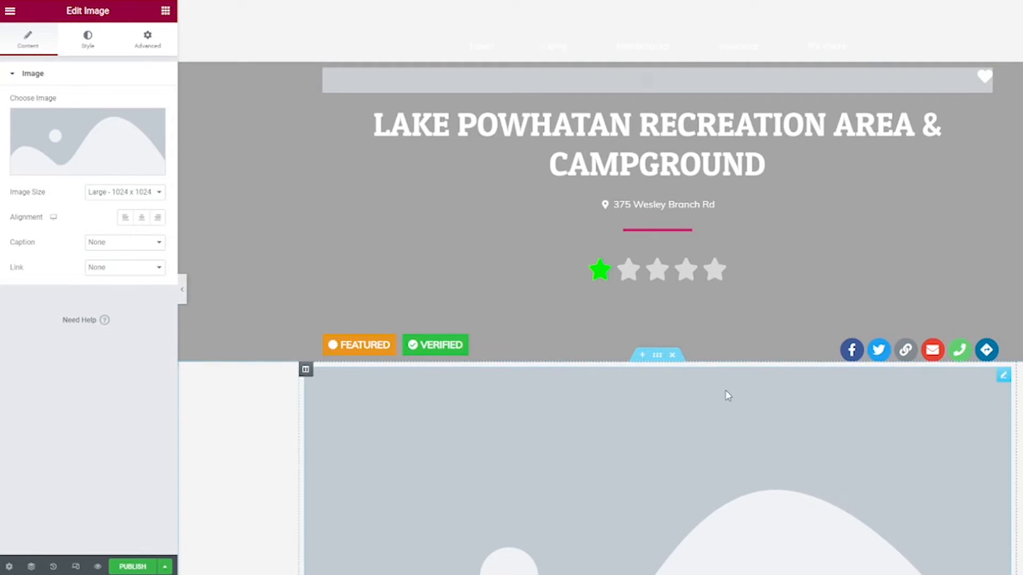
pyautogui.click(674, 356)
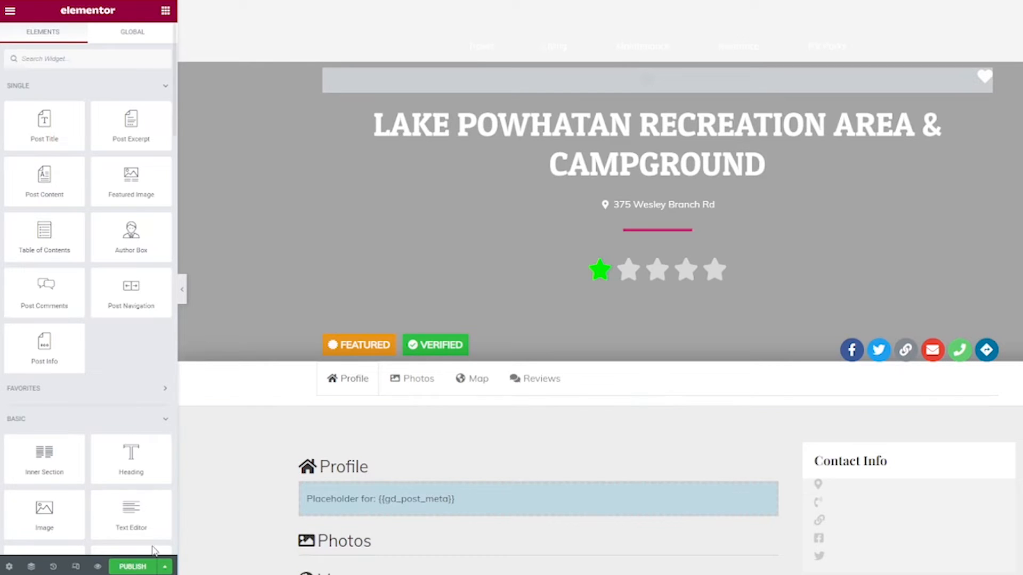
# Publish the template with a display condition that includes All GD Single
pyautogui.click(135, 568)
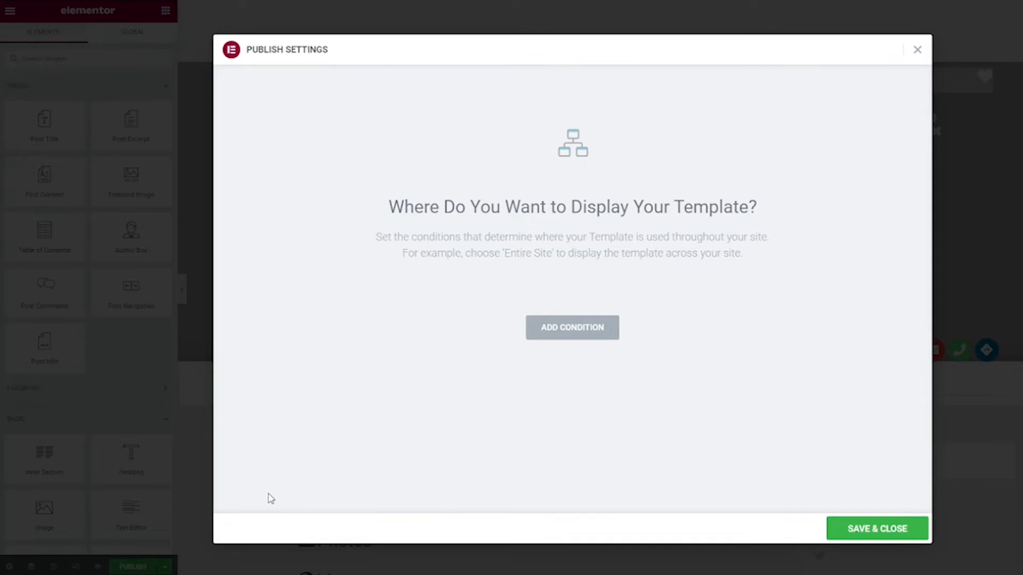
pyautogui.click(612, 333)
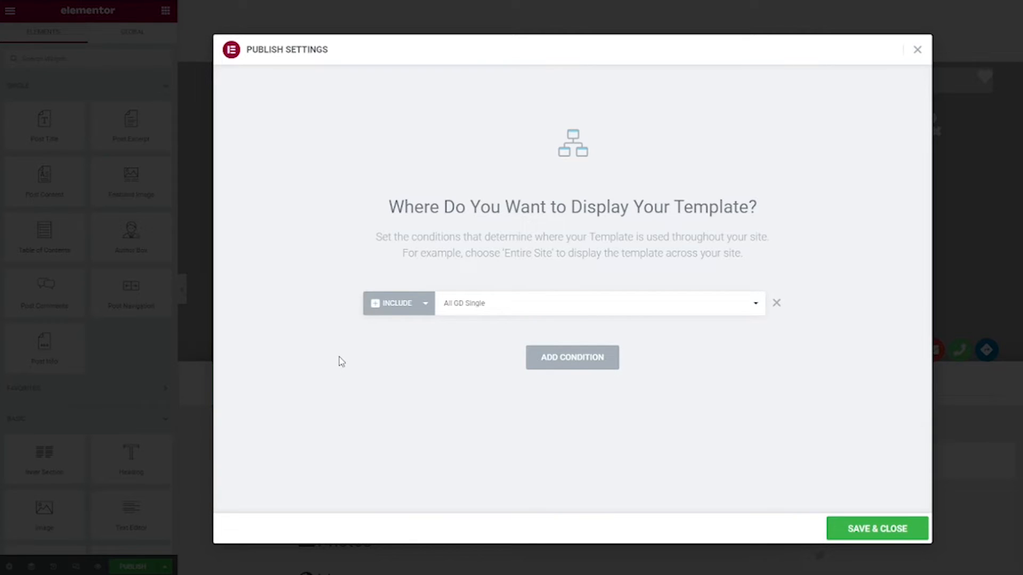
pyautogui.click(606, 302)
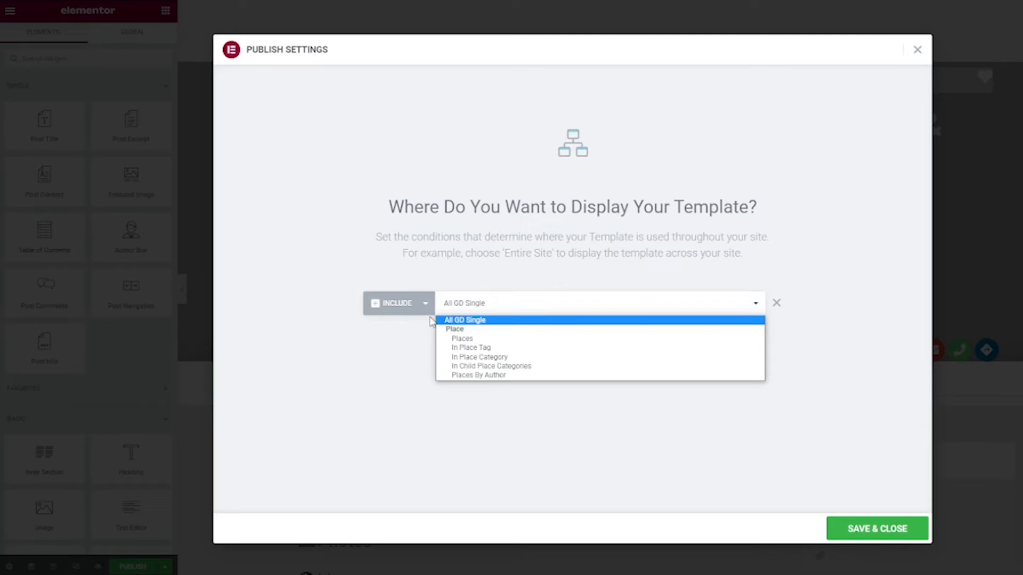
pyautogui.click(469, 322)
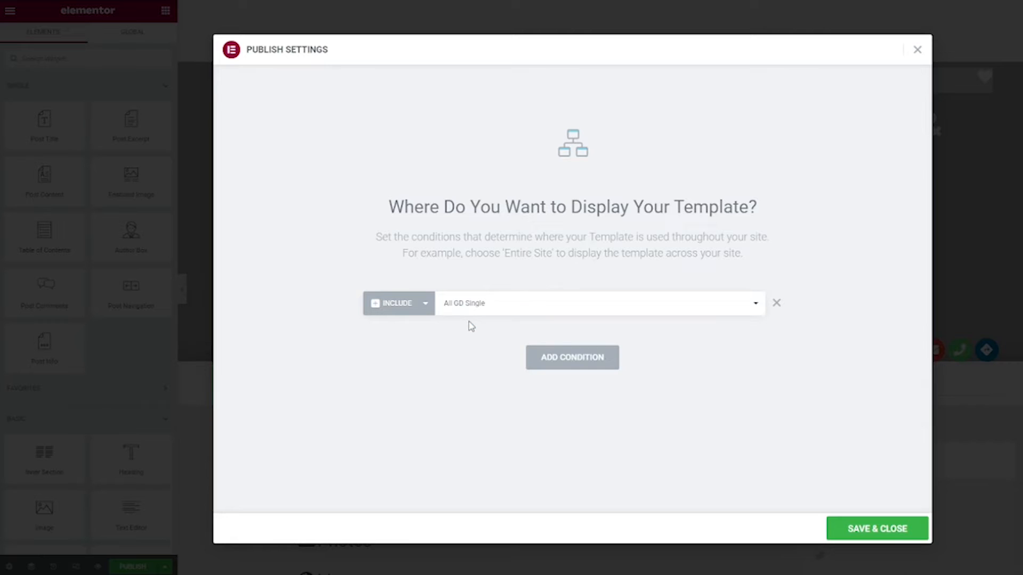
pyautogui.click(841, 532)
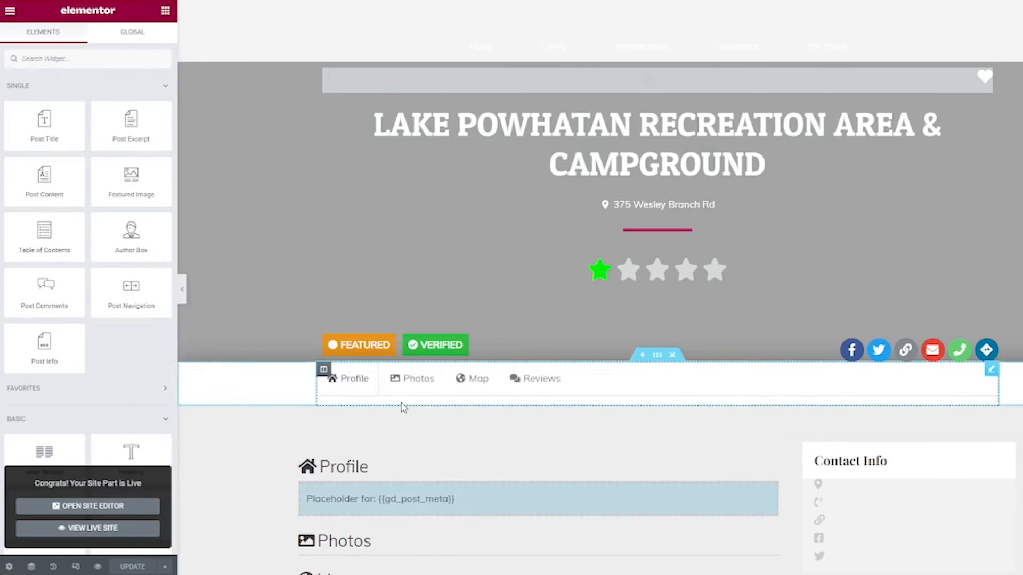
# Exit to the WordPress dashboard and review the live page of the Lake Powhatan Recreation Area & Campground place
pyautogui.click(12, 10)
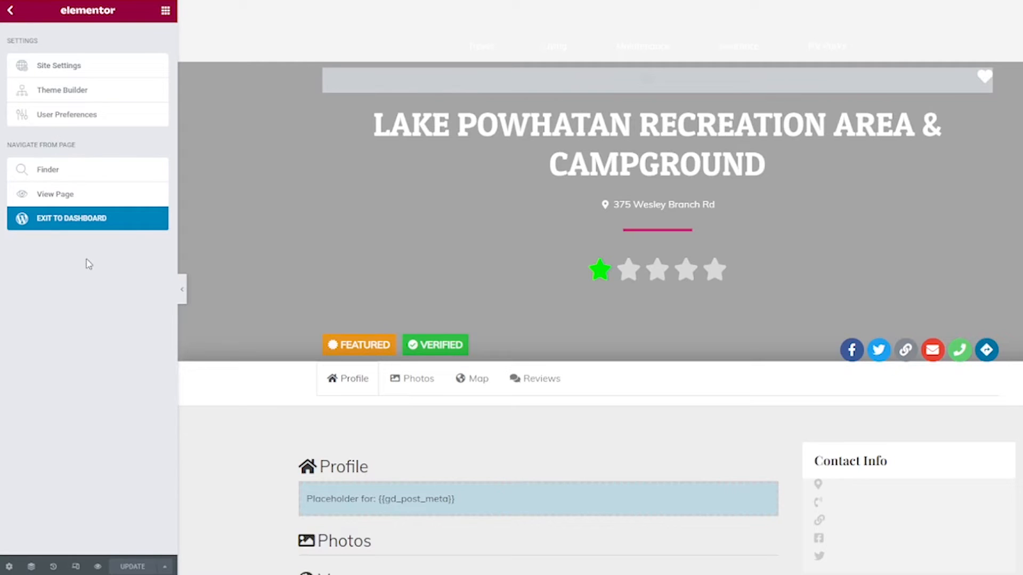
pyautogui.click(87, 219)
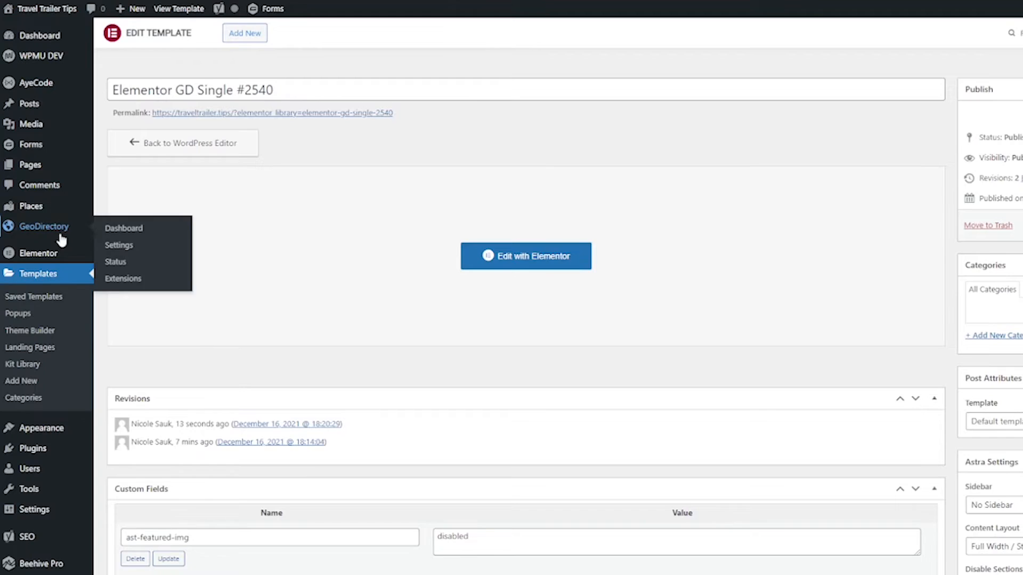
pyautogui.moveTo(63, 213)
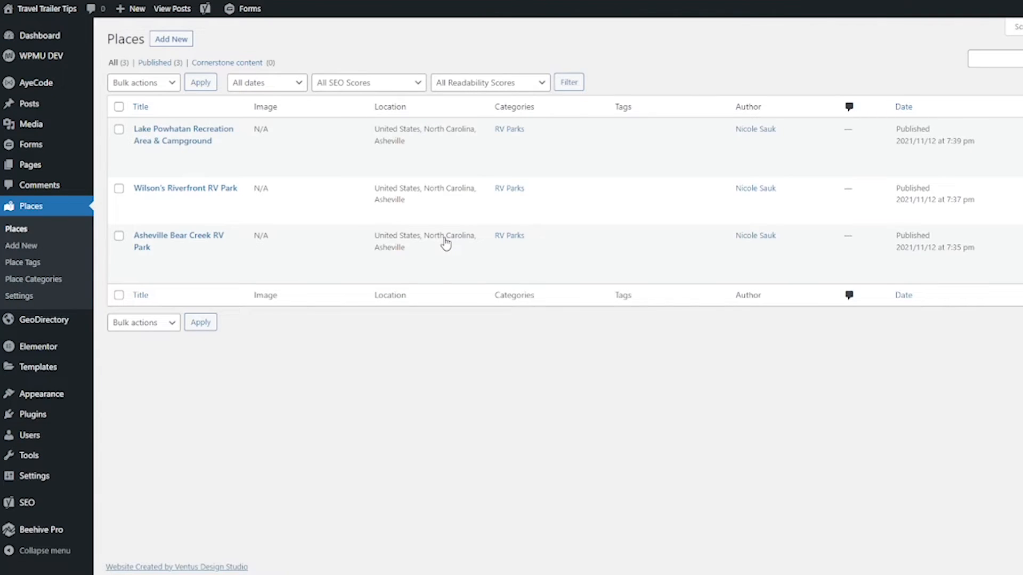
pyautogui.click(226, 155)
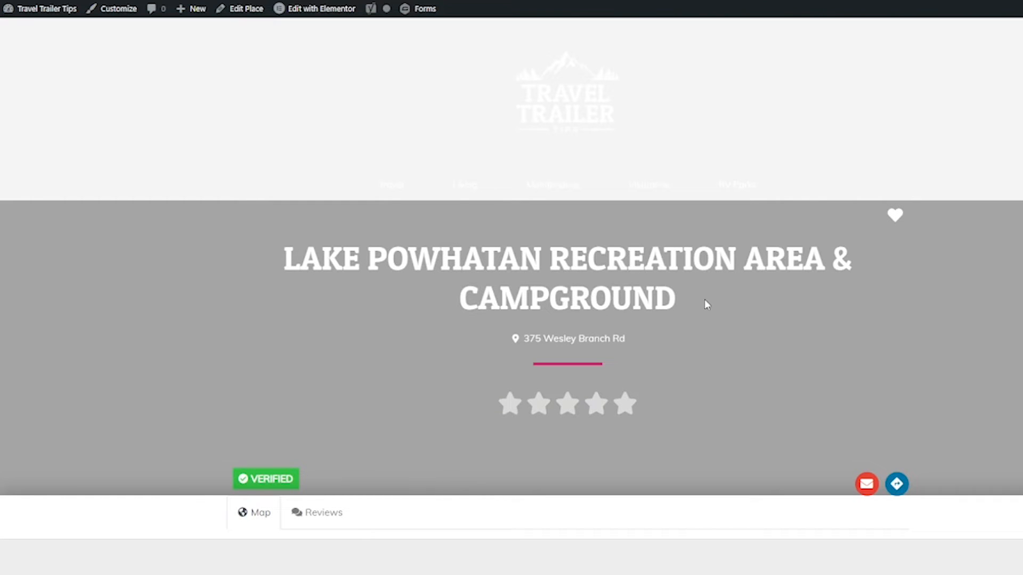
pyautogui.scroll(-5, 243, 336)
pyautogui.scroll(-8, 141, 357)
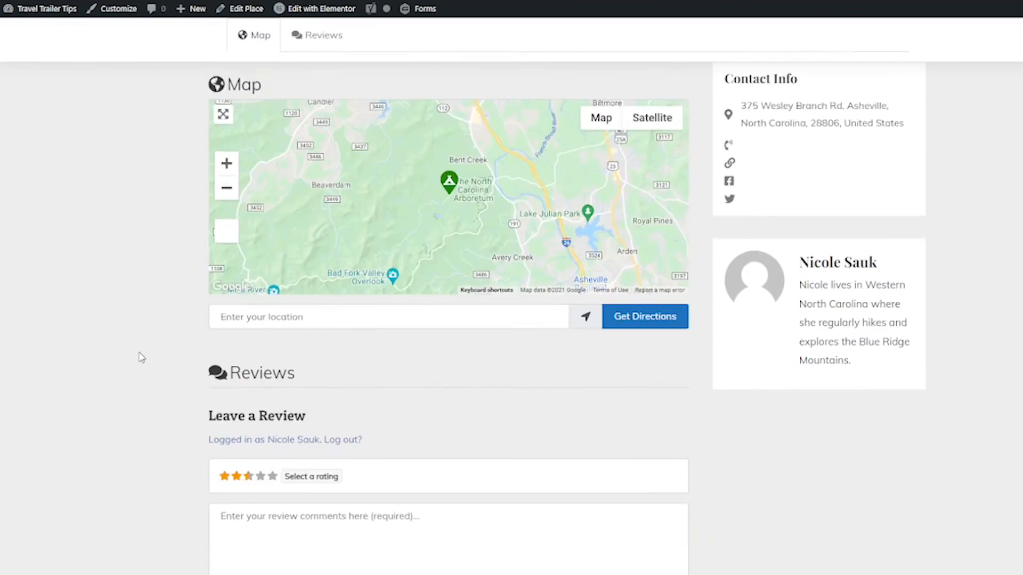
pyautogui.scroll(7, 141, 357)
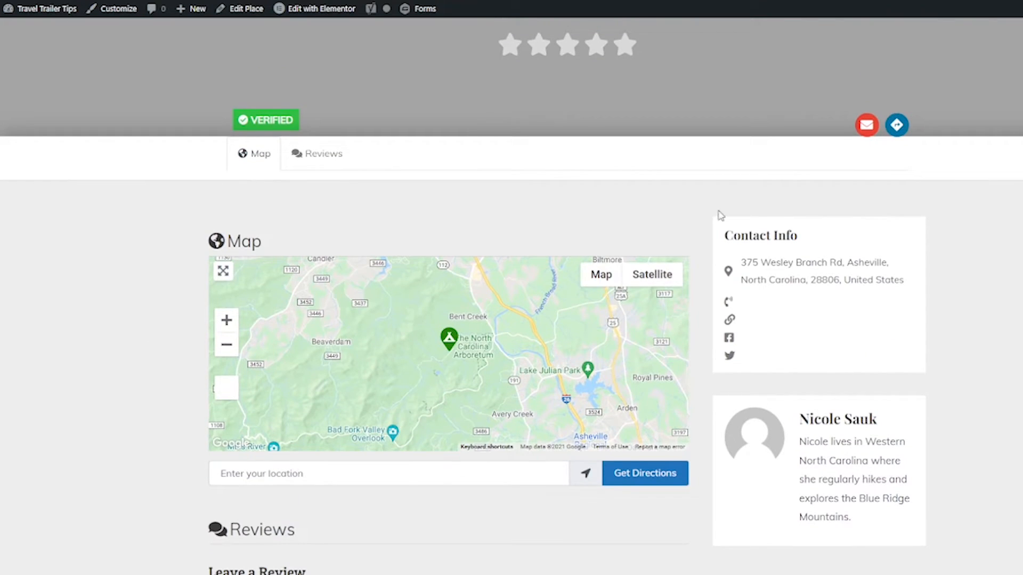
pyautogui.scroll(2, 482, 289)
pyautogui.scroll(3, 483, 289)
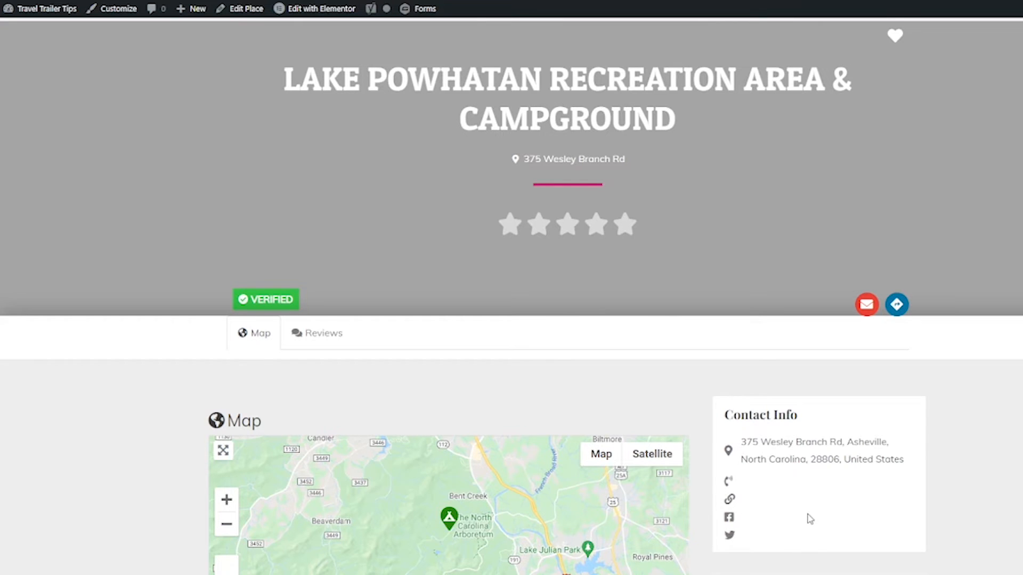
pyautogui.scroll(3, 810, 519)
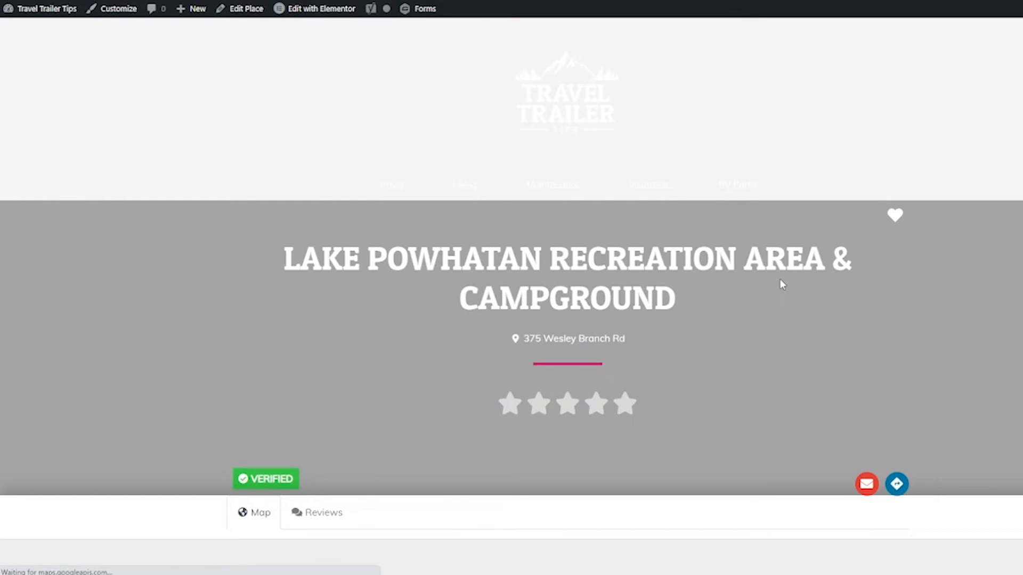
# Go back to the archive page of all RV parks in Asheville and return from there to the Theme Builder
pyautogui.hotkey('alt', 'Left')
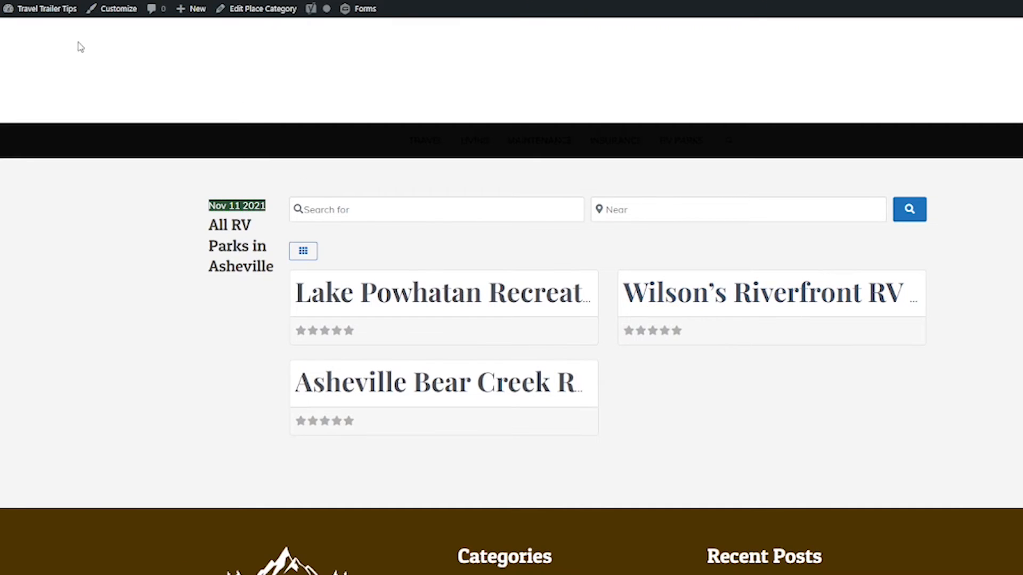
pyautogui.moveTo(52, 18)
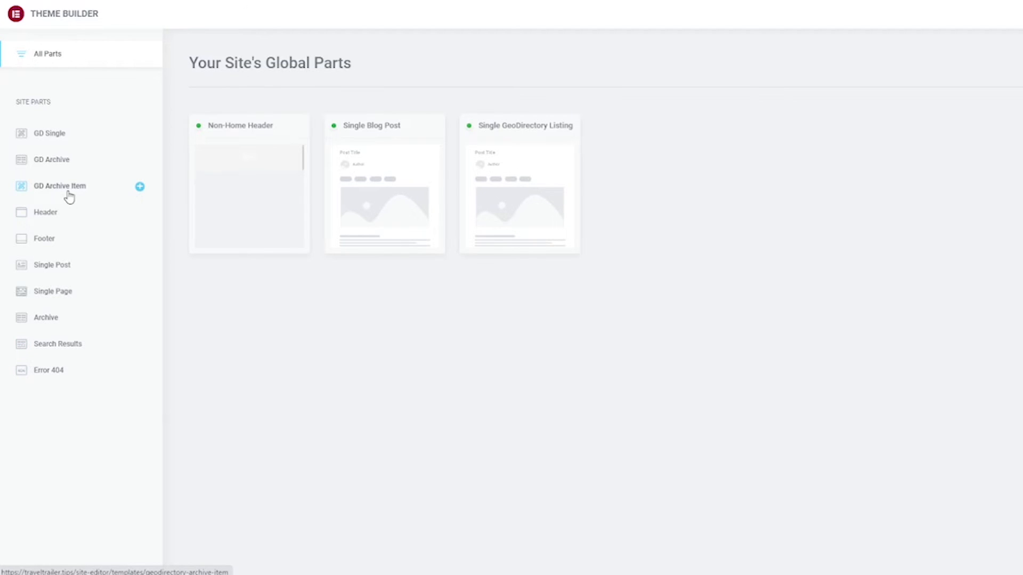
# Create a GD Archive Item template from the Morimoto library block that has the star rating row, importing its document settings
pyautogui.click(69, 198)
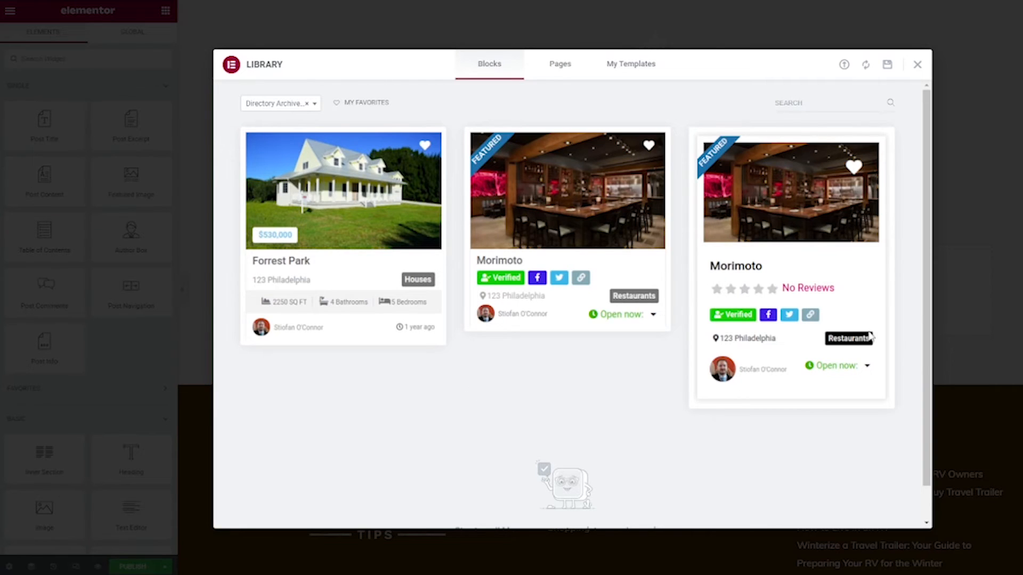
pyautogui.moveTo(801, 342)
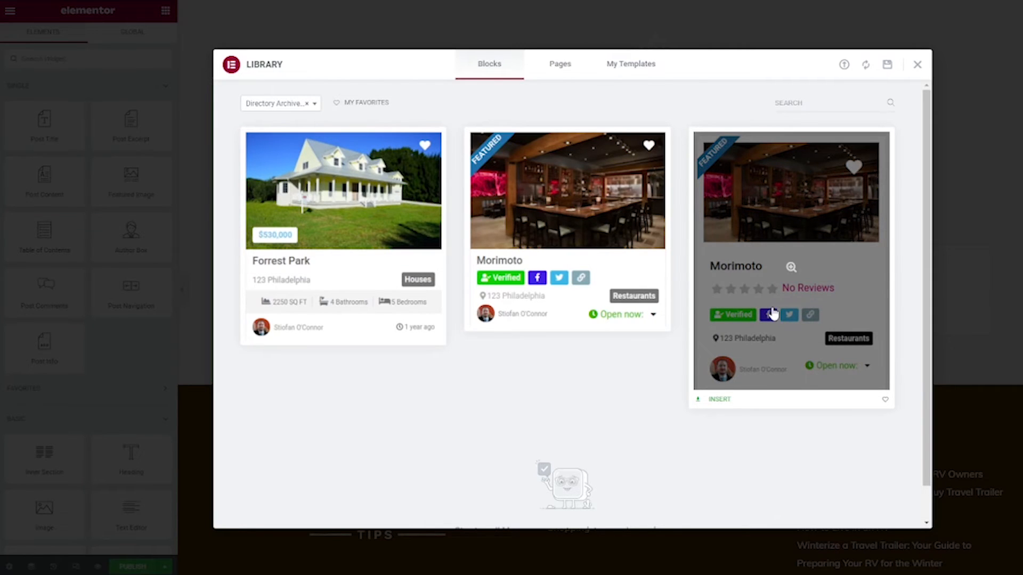
pyautogui.click(719, 399)
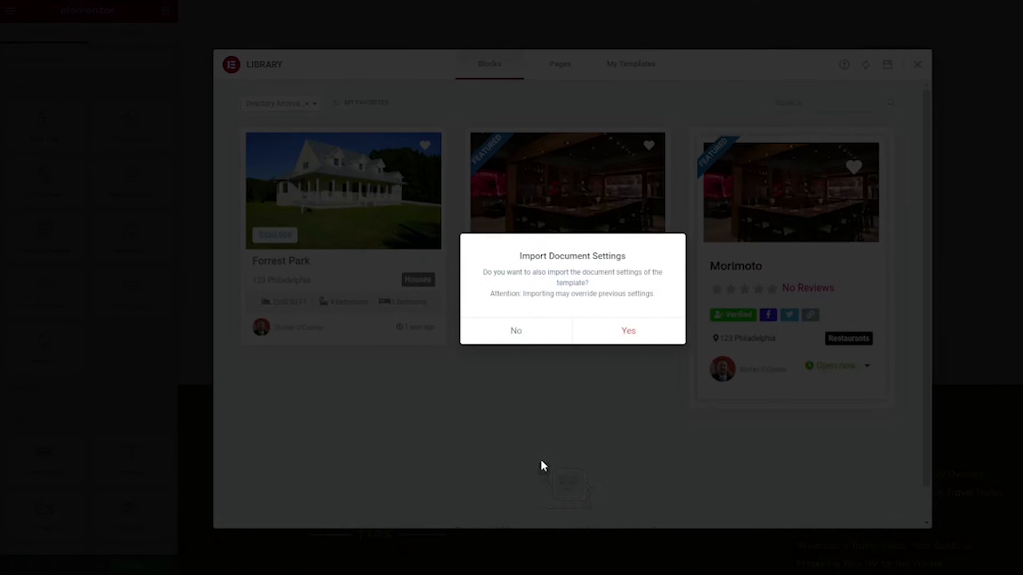
pyautogui.click(650, 332)
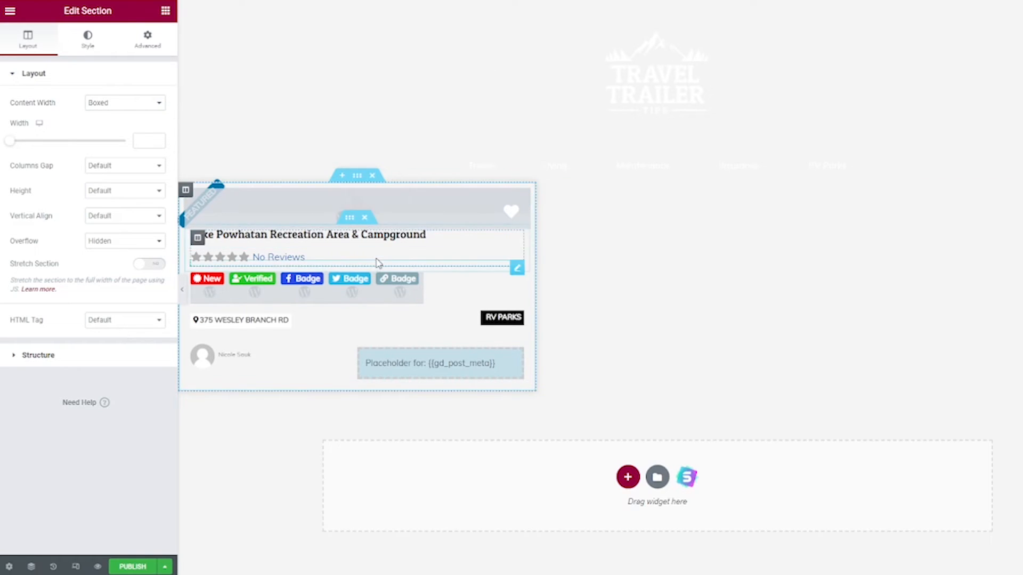
# Change the text color of the Post Title widget in the archive item card to a bright red
pyautogui.click(517, 240)
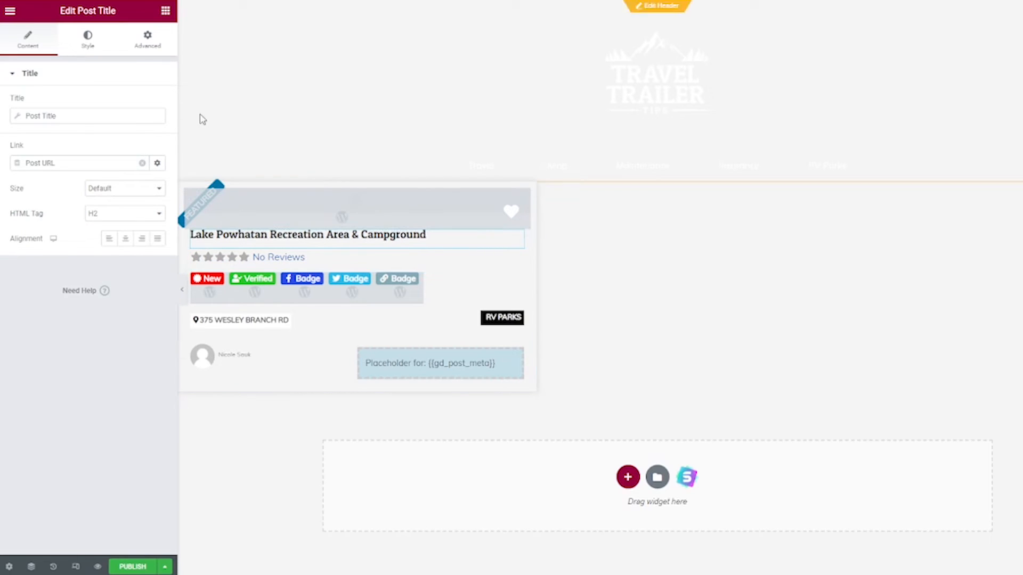
pyautogui.click(102, 41)
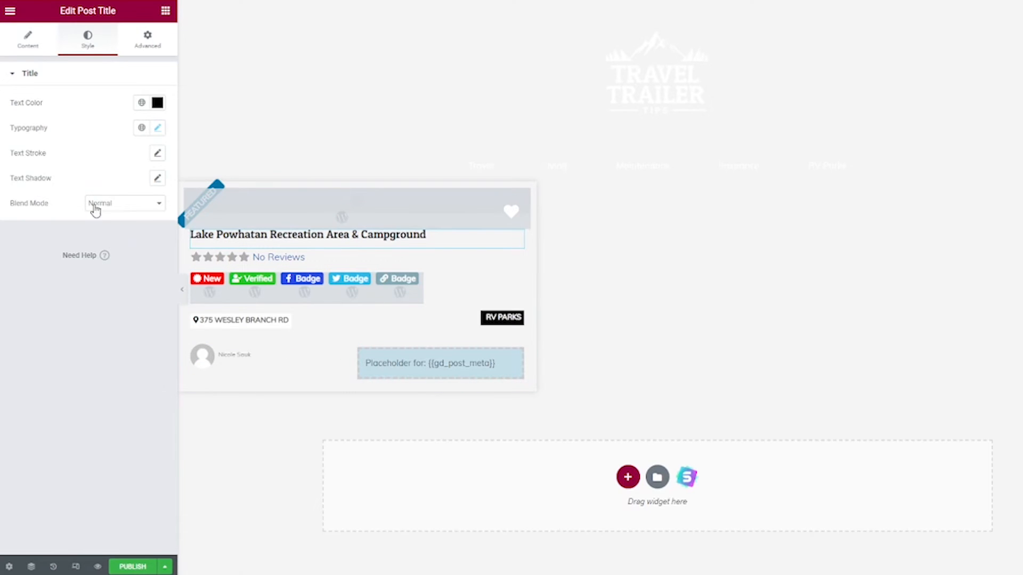
pyautogui.click(157, 104)
pyautogui.click(126, 177)
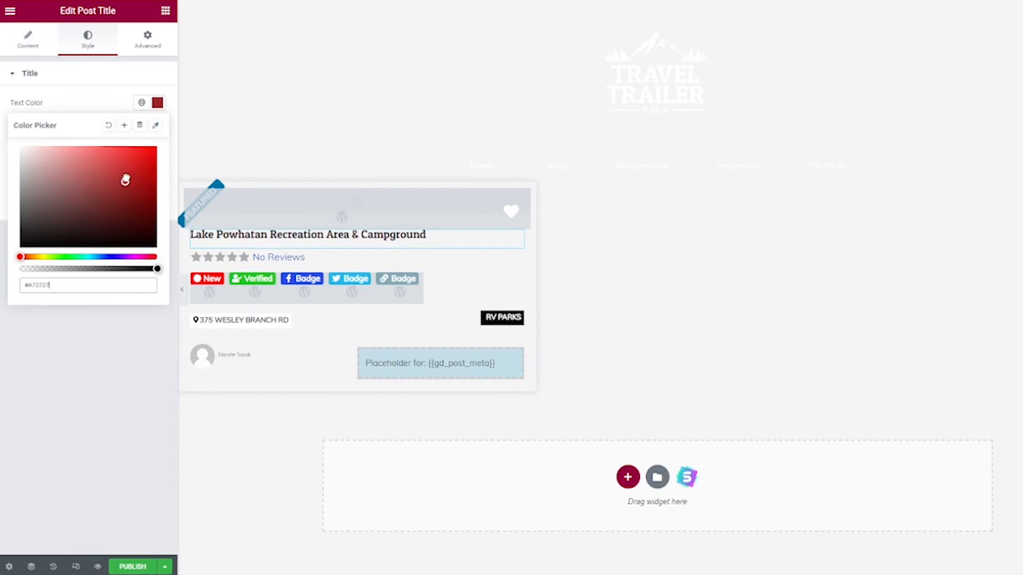
pyautogui.click(128, 169)
pyautogui.click(110, 371)
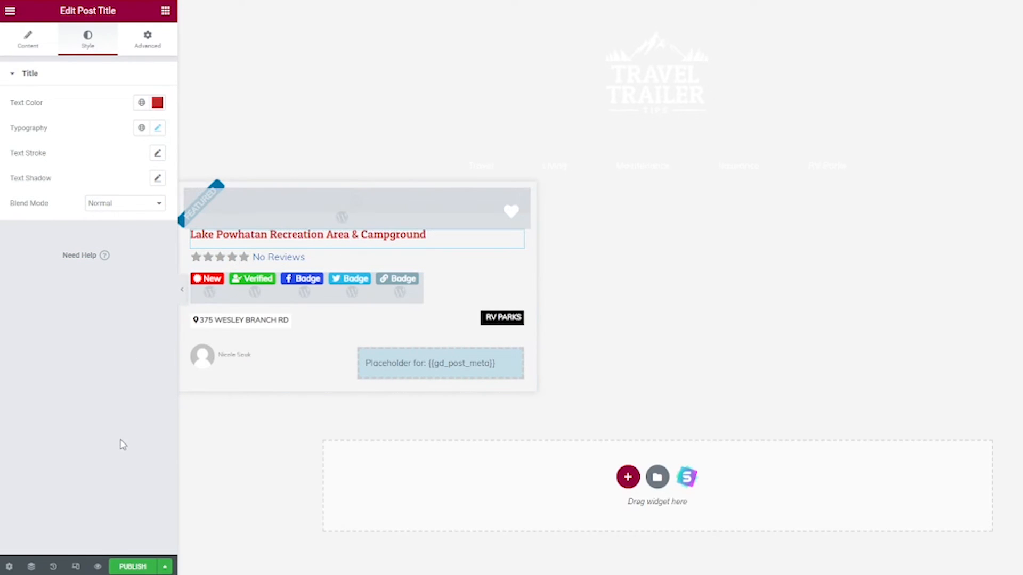
# Publish the archive item template with the default include entry, which needs no specific display conditions
pyautogui.click(133, 567)
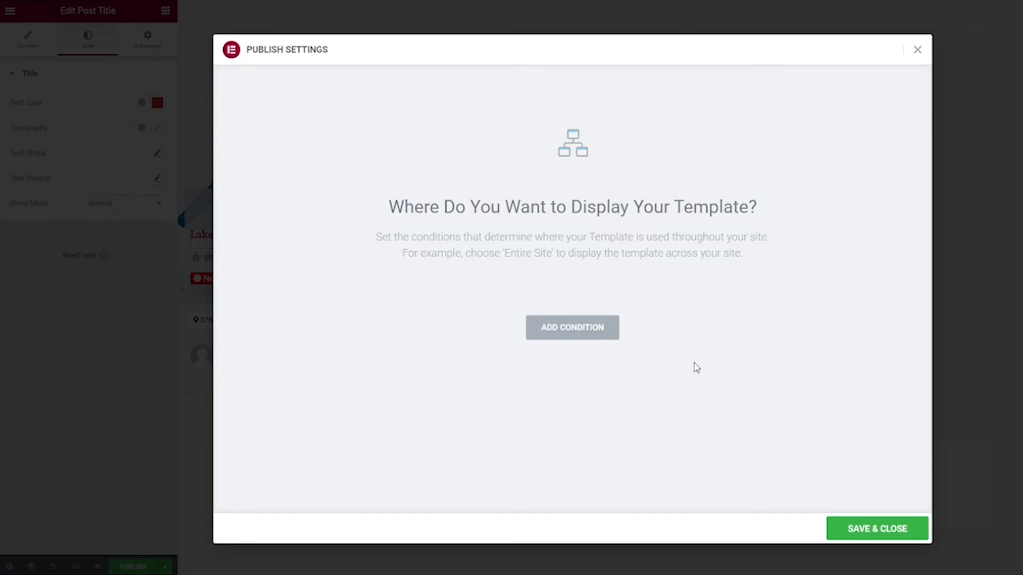
pyautogui.click(572, 335)
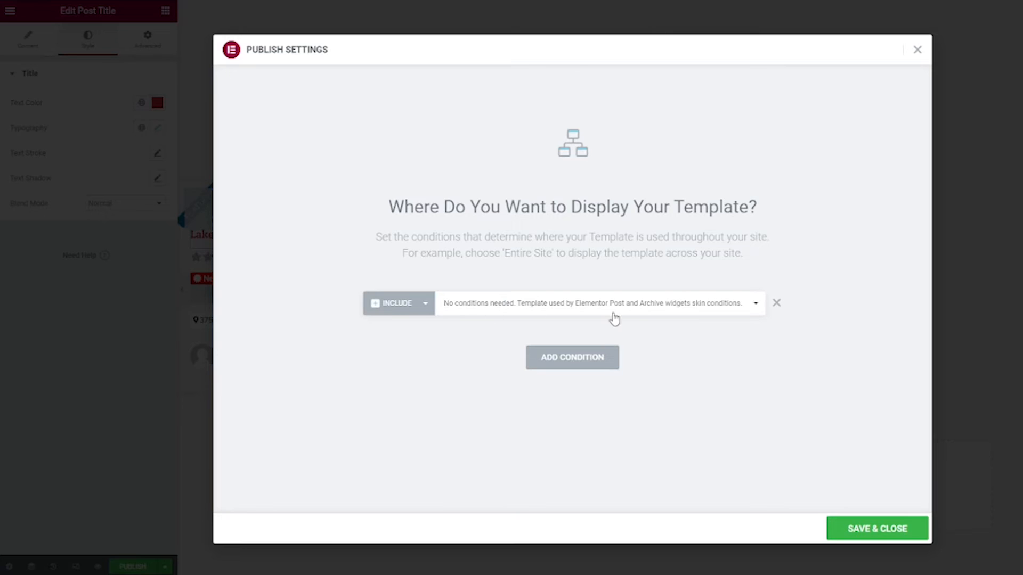
pyautogui.click(884, 538)
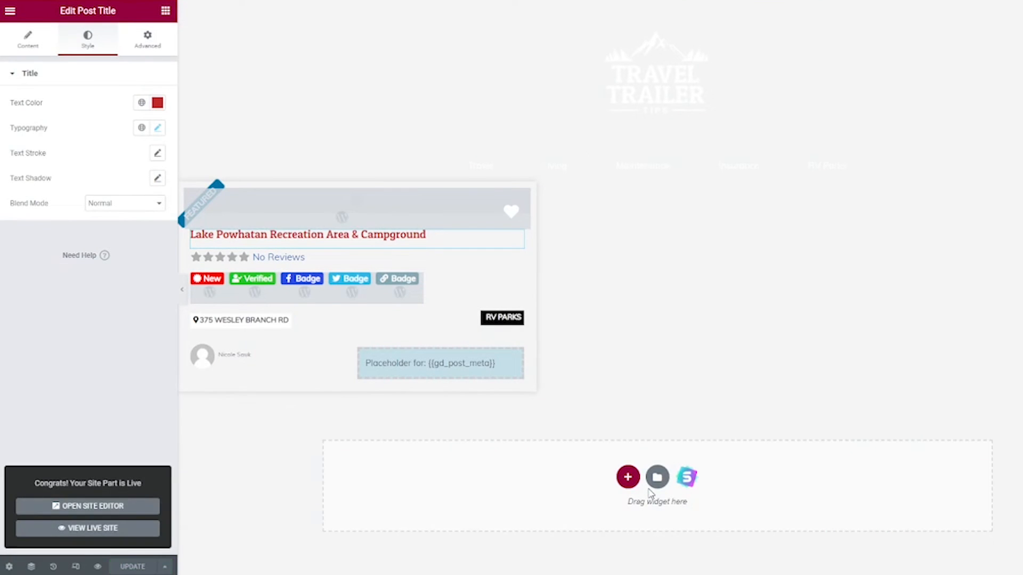
# Exit the editor to the WordPress dashboard and return to the Theme Builder
pyautogui.click(10, 11)
pyautogui.click(63, 220)
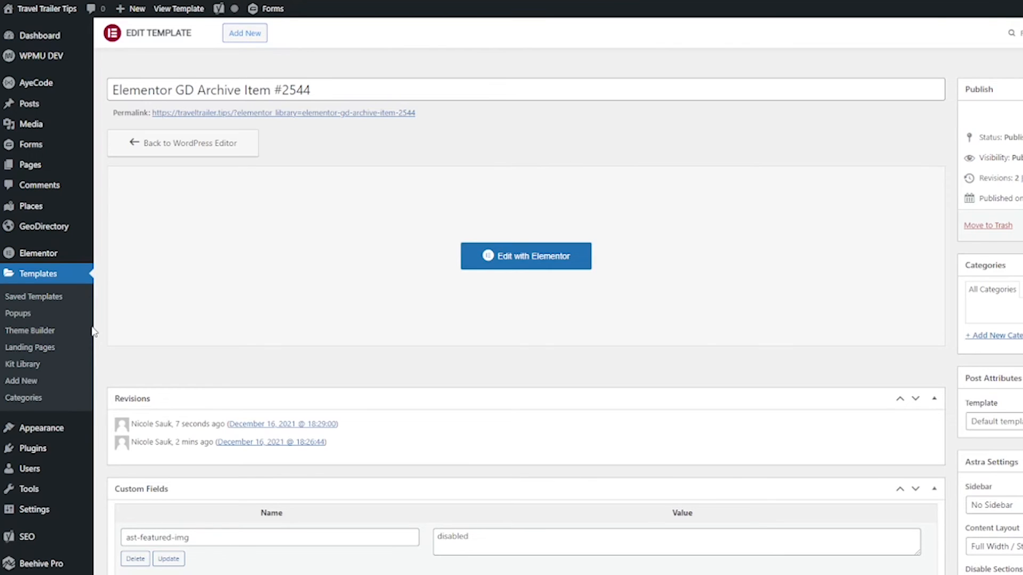
pyautogui.click(63, 332)
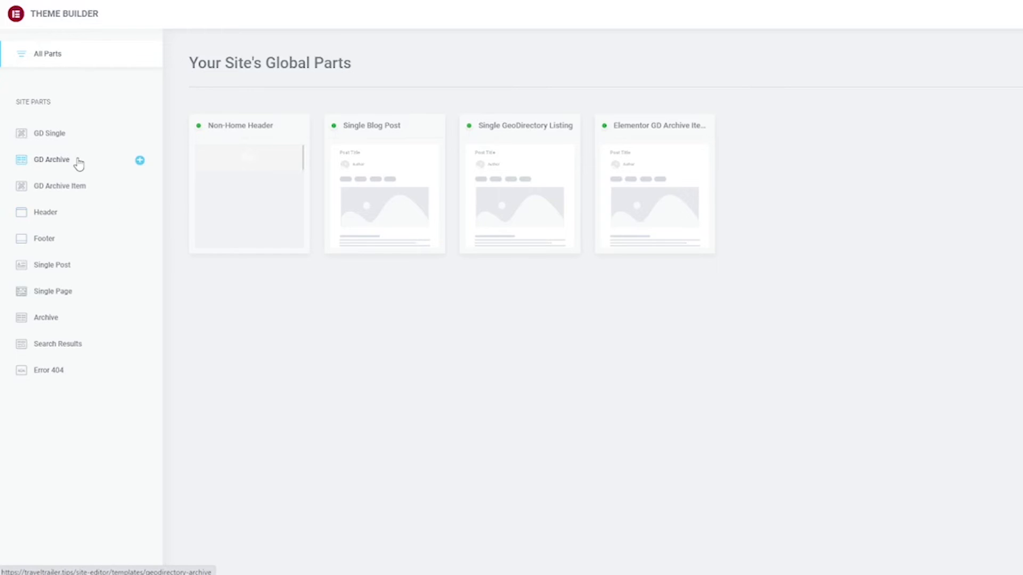
# Create a GD Archive template from the Directory Archive library block with the map beside the listings
pyautogui.click(78, 162)
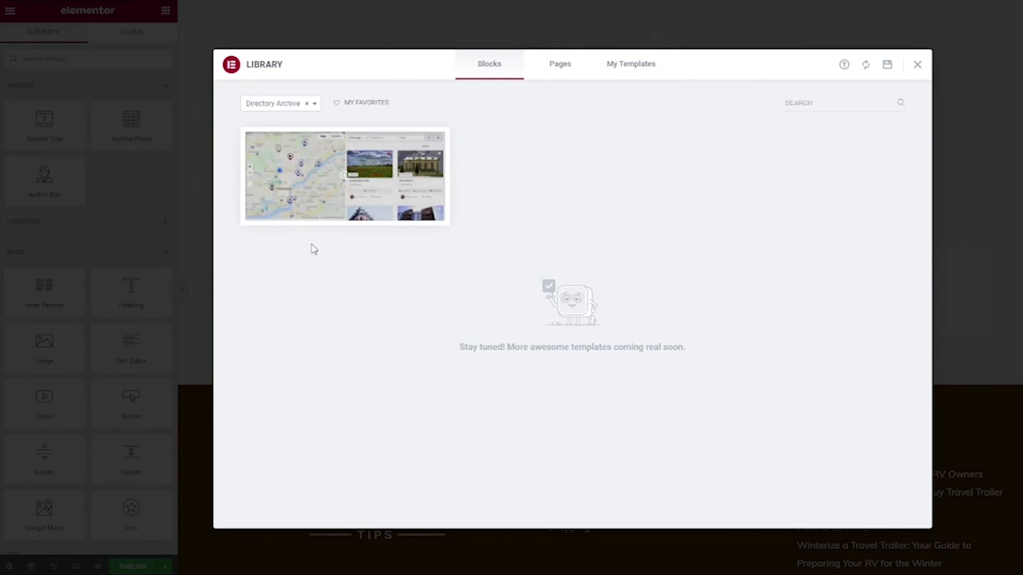
pyautogui.moveTo(336, 181)
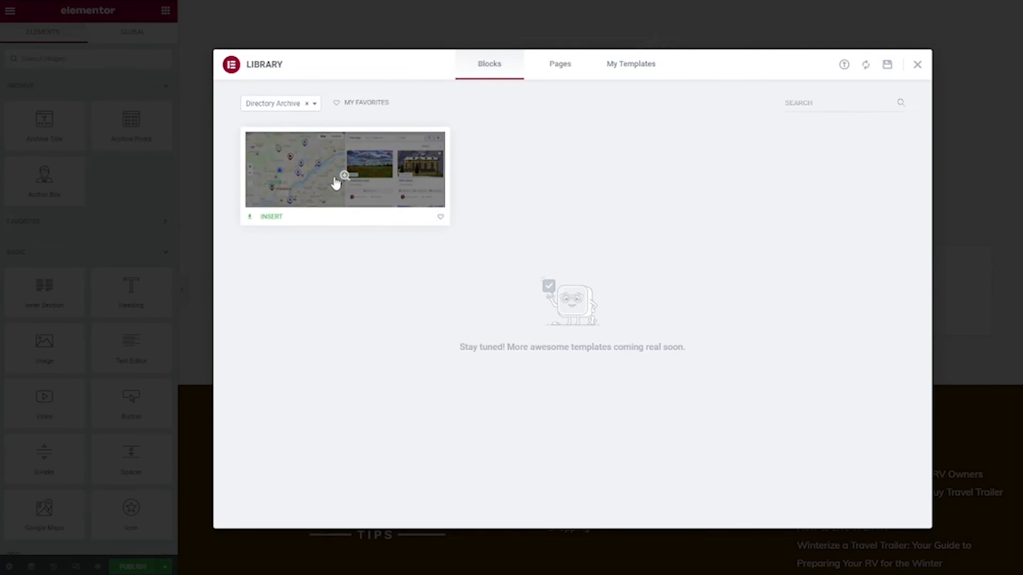
pyautogui.click(279, 217)
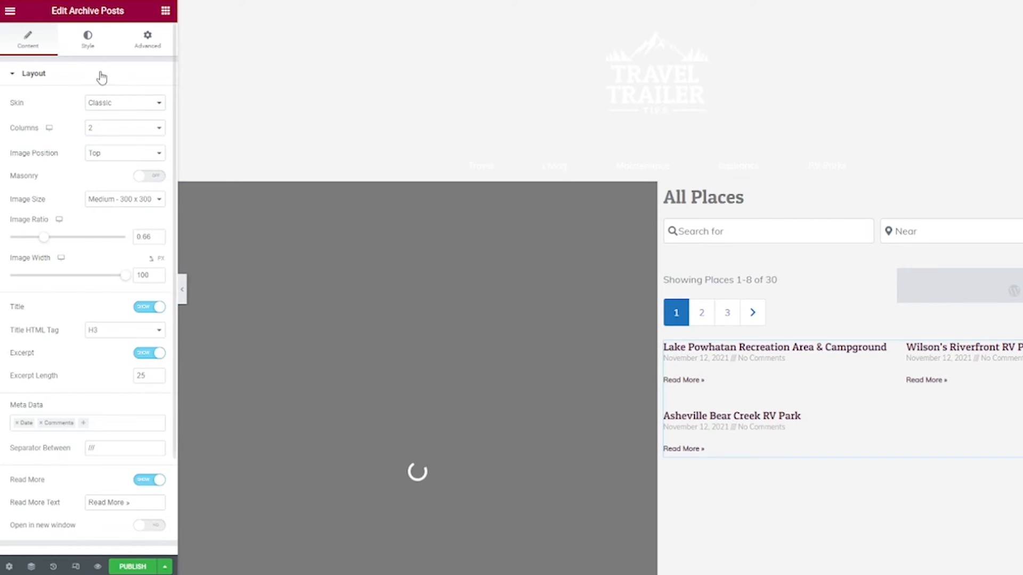
# Set the Archive Posts skin to GD Archive Item with Elementor GD Archive Item #2544 as default template, and check the listing cards
pyautogui.click(120, 107)
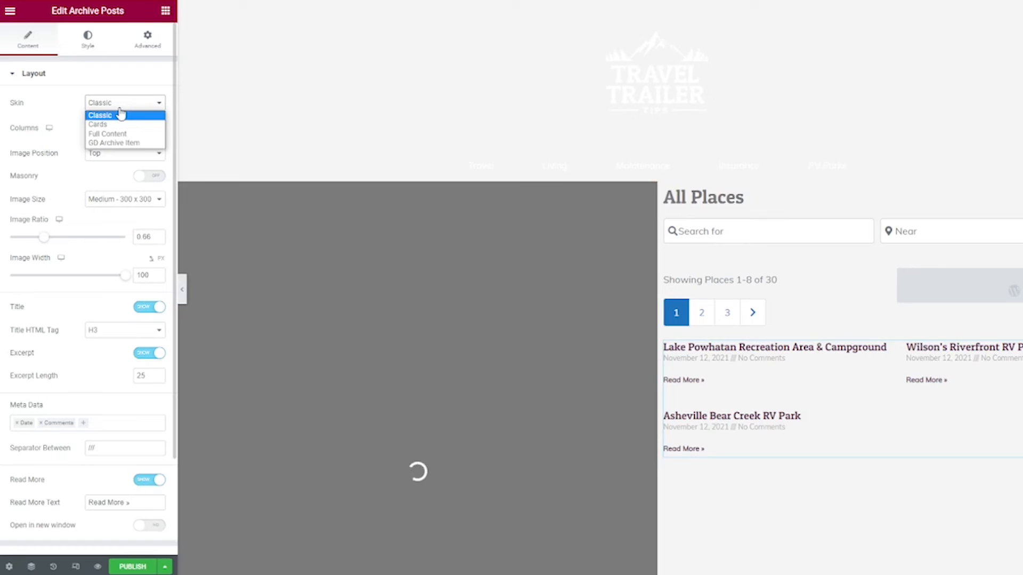
pyautogui.click(136, 149)
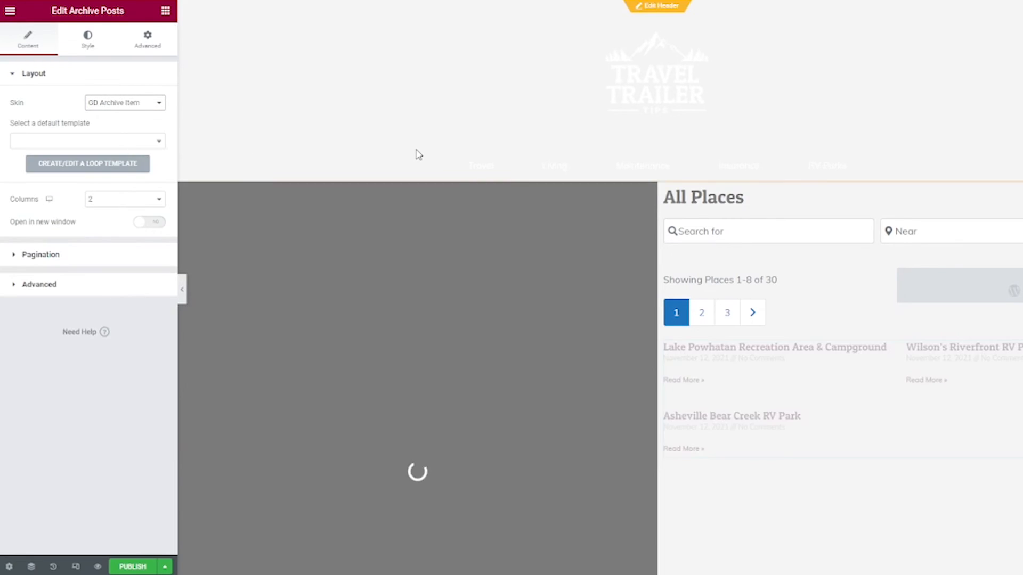
pyautogui.click(61, 145)
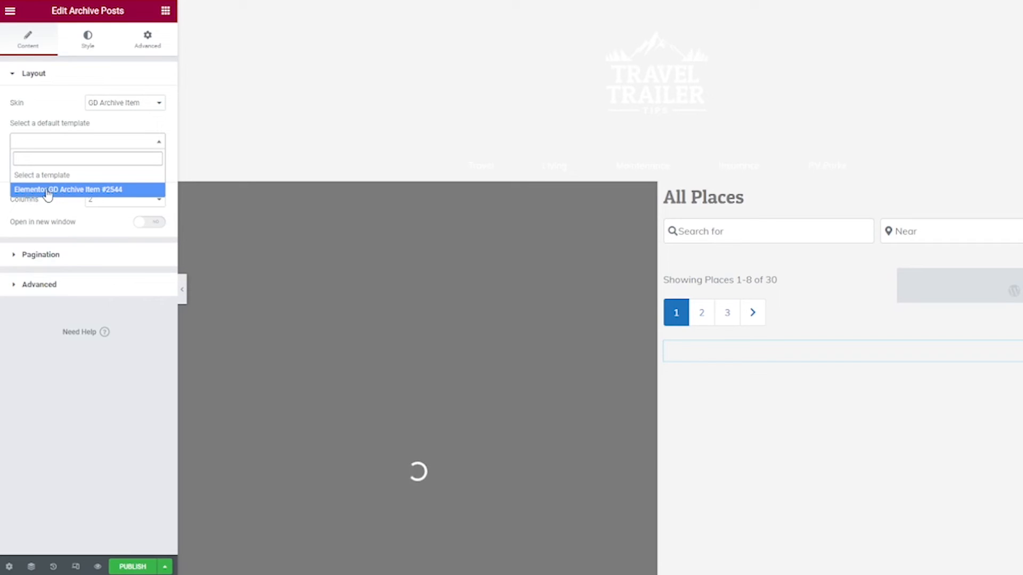
pyautogui.click(103, 191)
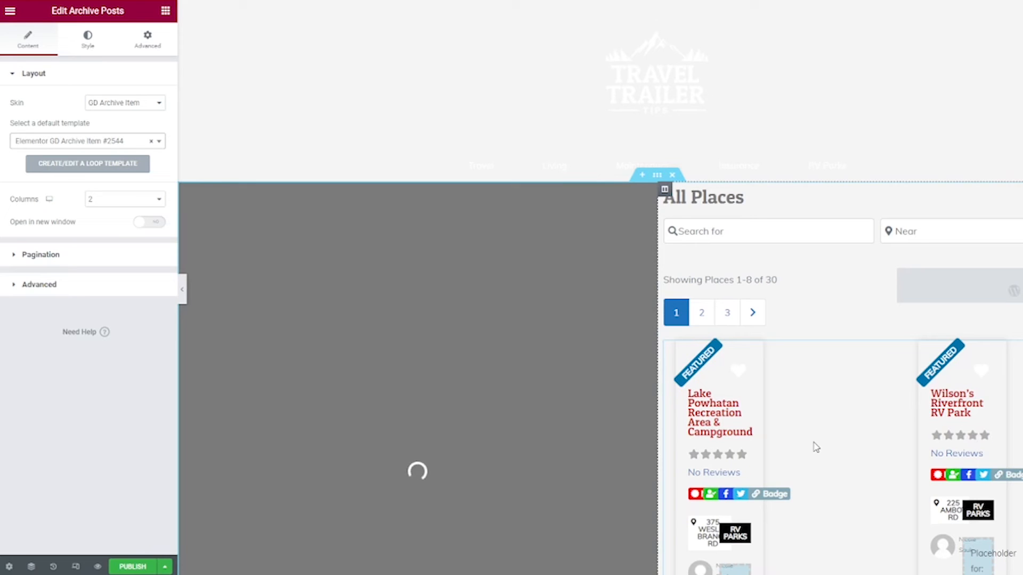
pyautogui.scroll(-5, 816, 448)
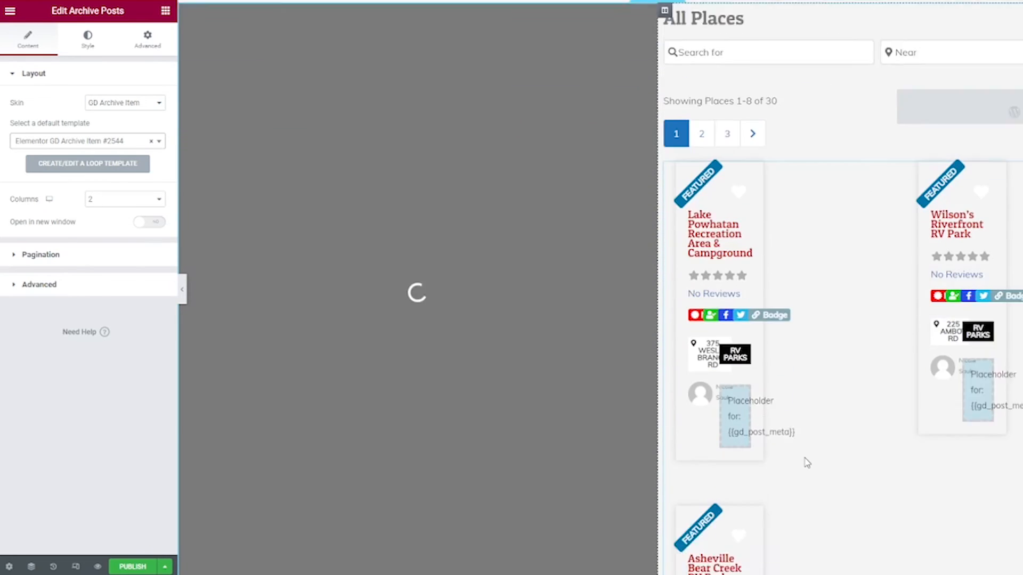
pyautogui.scroll(5, 754, 445)
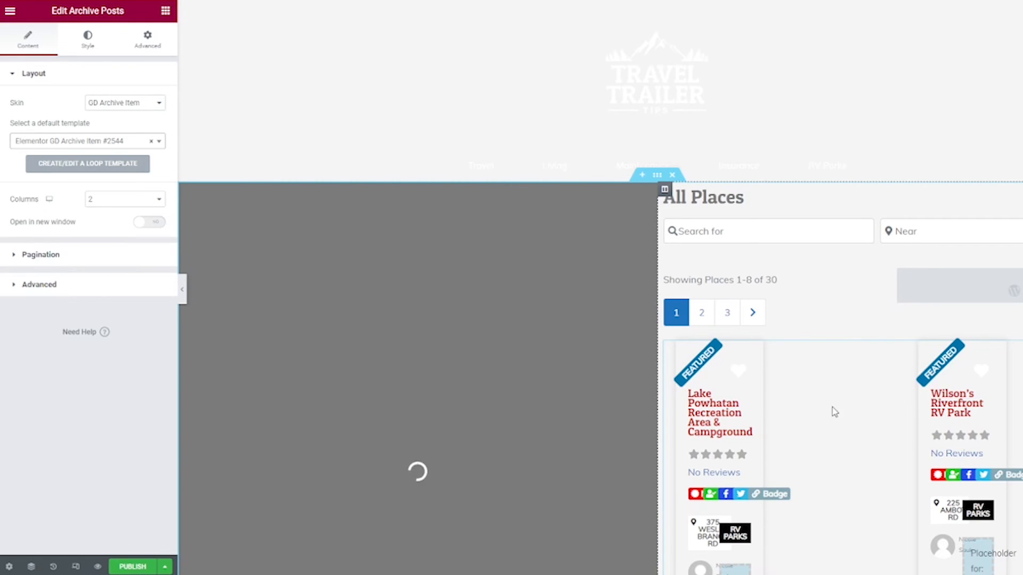
# Publish the archive template with a display condition that includes All GD Archives
pyautogui.click(123, 568)
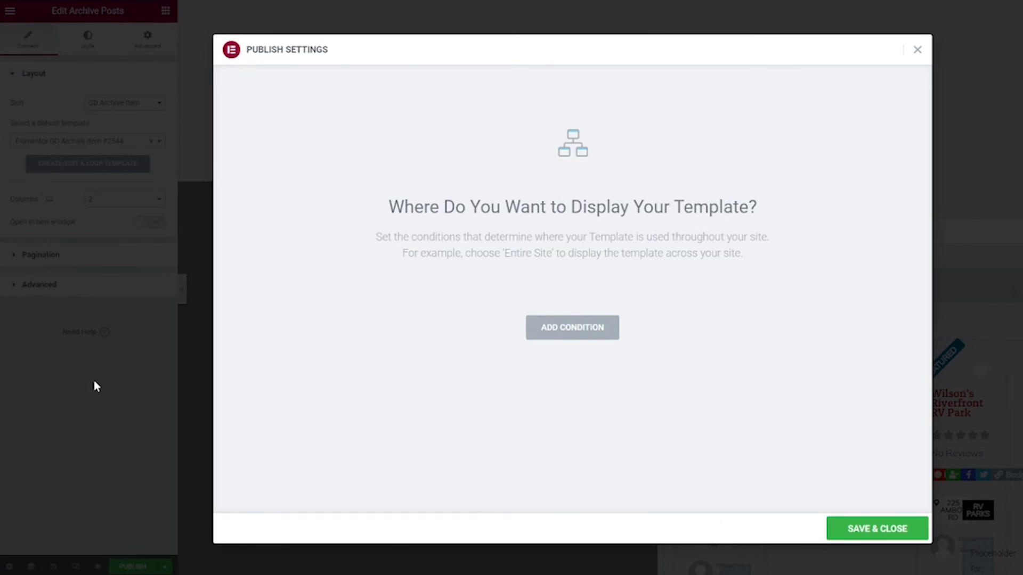
pyautogui.click(601, 331)
pyautogui.click(539, 314)
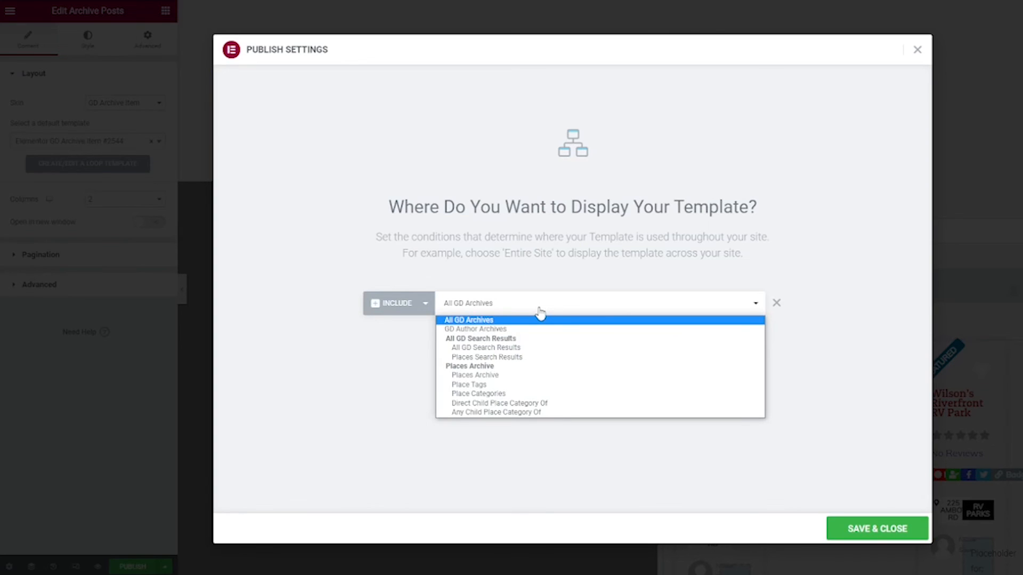
pyautogui.click(540, 314)
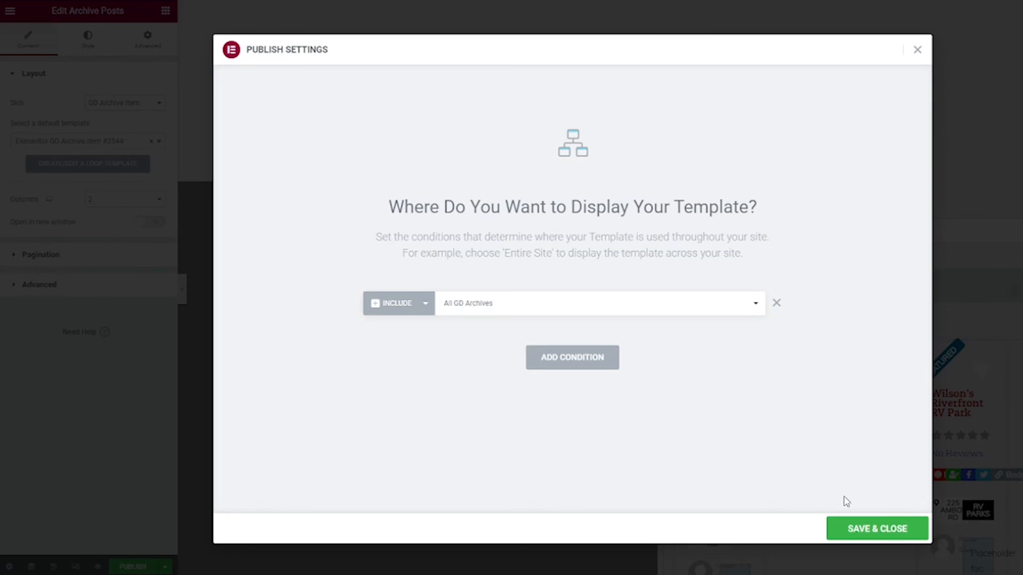
pyautogui.click(870, 538)
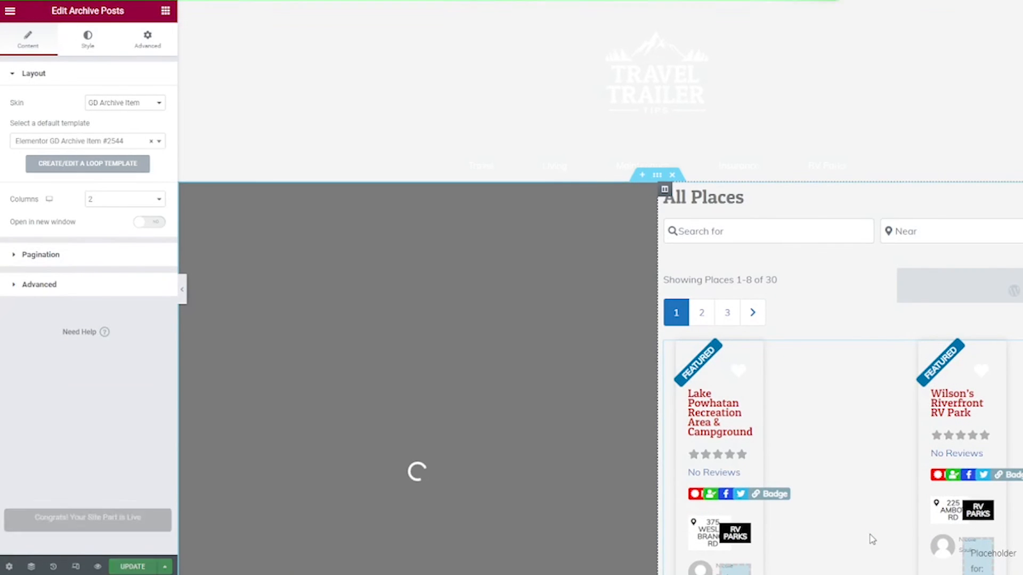
# View the live archive page of all RV parks in Asheville and pan its map to the area north of the park markers
pyautogui.click(78, 532)
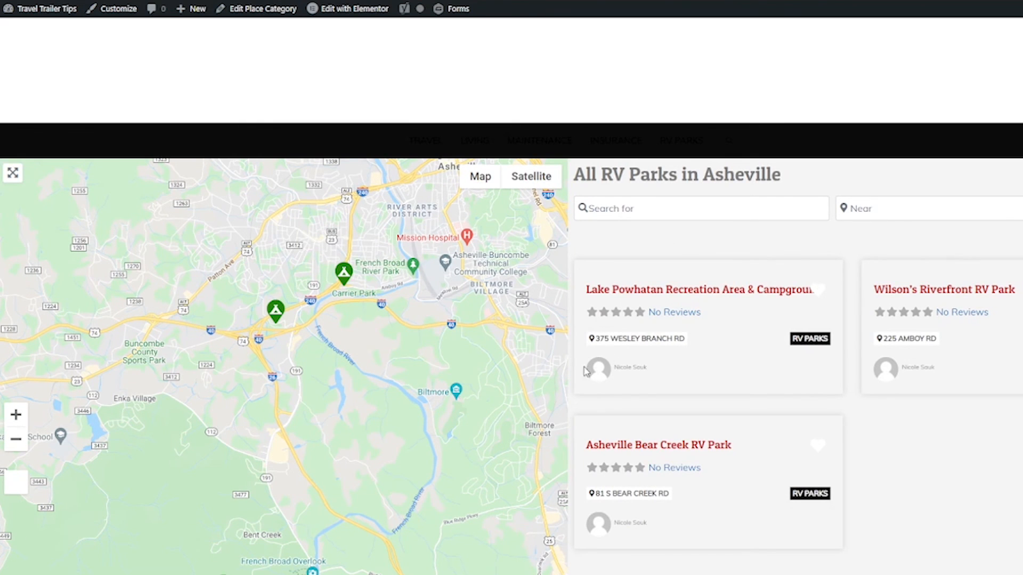
pyautogui.moveTo(367, 333); pyautogui.dragTo(301, 510)
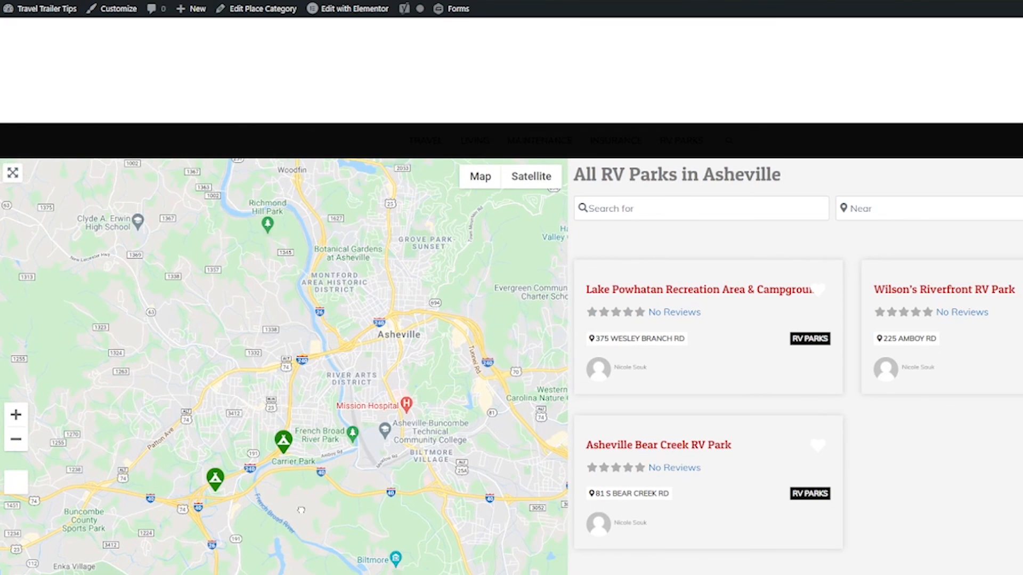